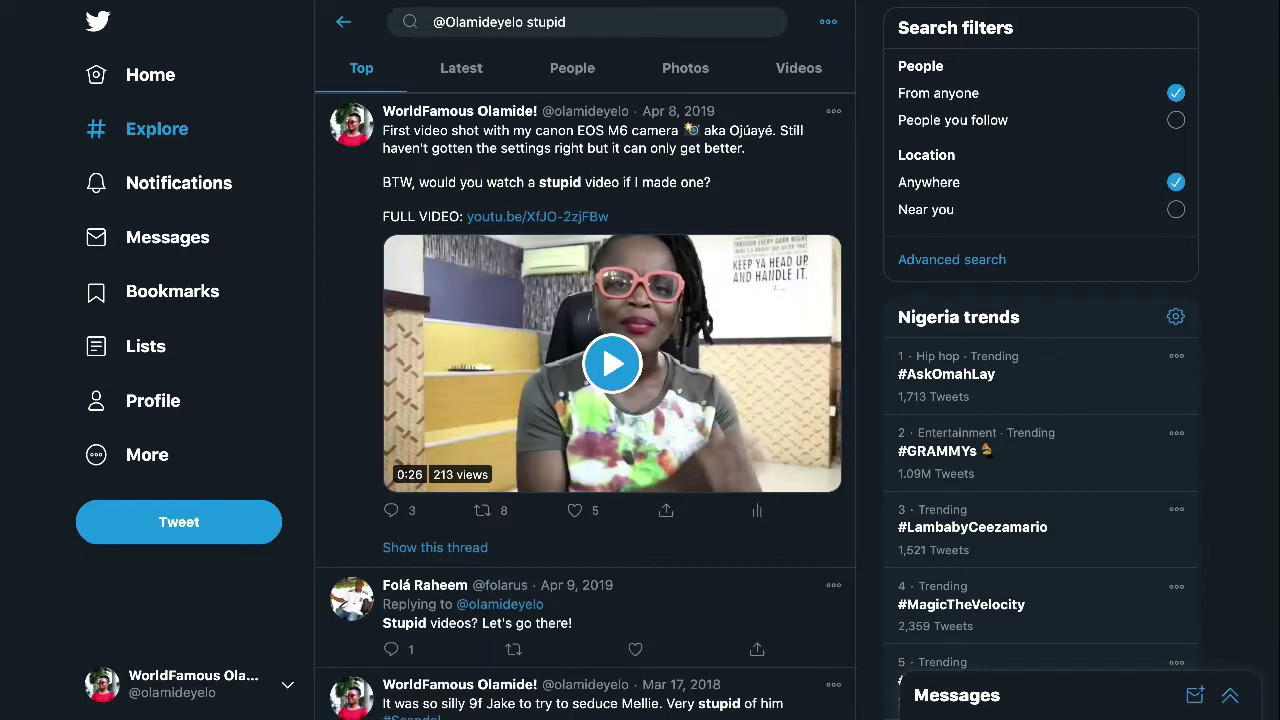
Delete the account's own Mar 19, 2018 #BBNaija tweet from the search results for "stupid"
{"action": "scroll", "coordinate": [640, 360], "scroll_direction": "down", "scroll_amount": 1}
{"action": "scroll", "coordinate": [1214, 80], "scroll_direction": "down", "scroll_amount": 1}
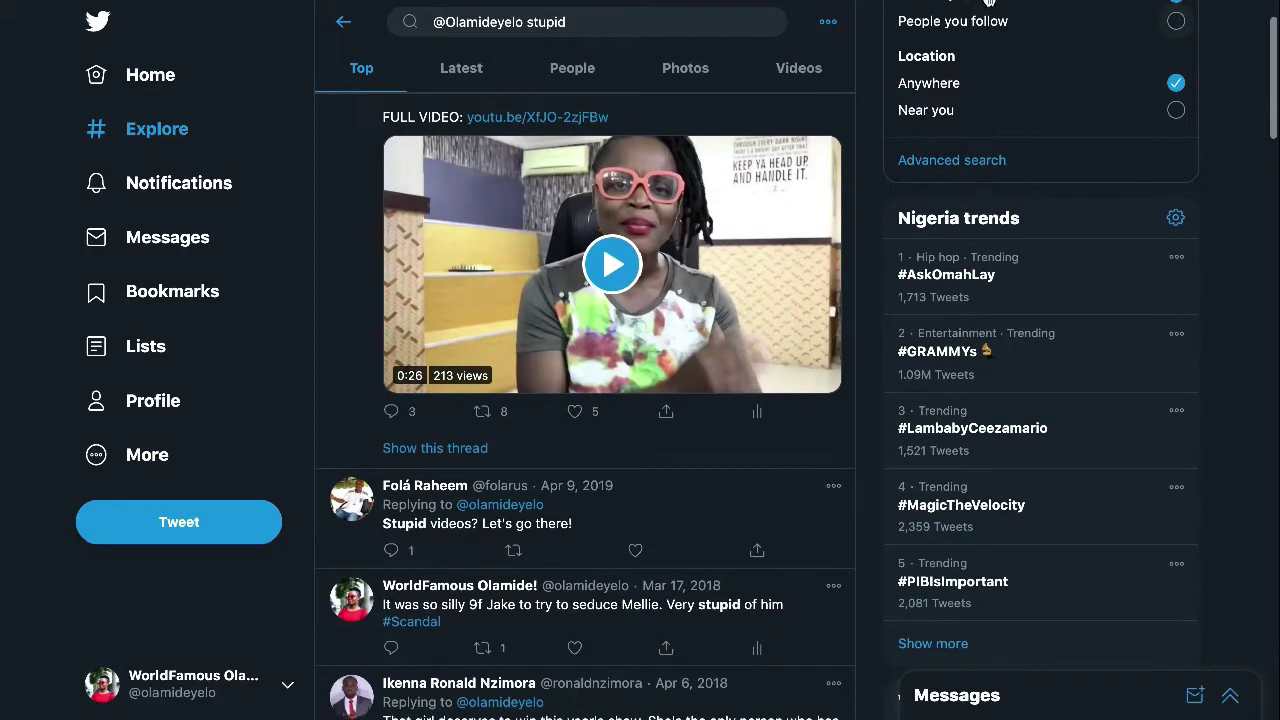
{"action": "scroll", "coordinate": [1266, 90], "scroll_direction": "down", "scroll_amount": 1}
{"action": "left_click_drag", "start_coordinate": [1272, 93], "coordinate": [1272, 290]}
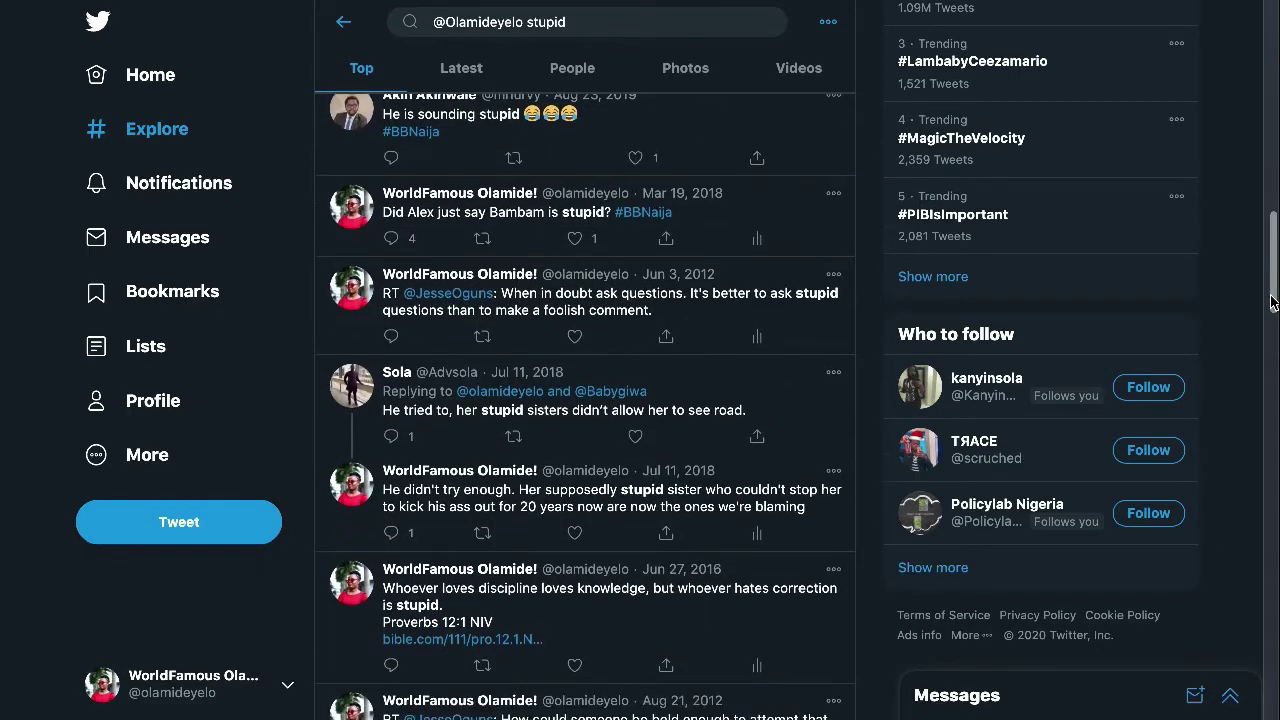
{"action": "left_click", "coordinate": [830, 200]}
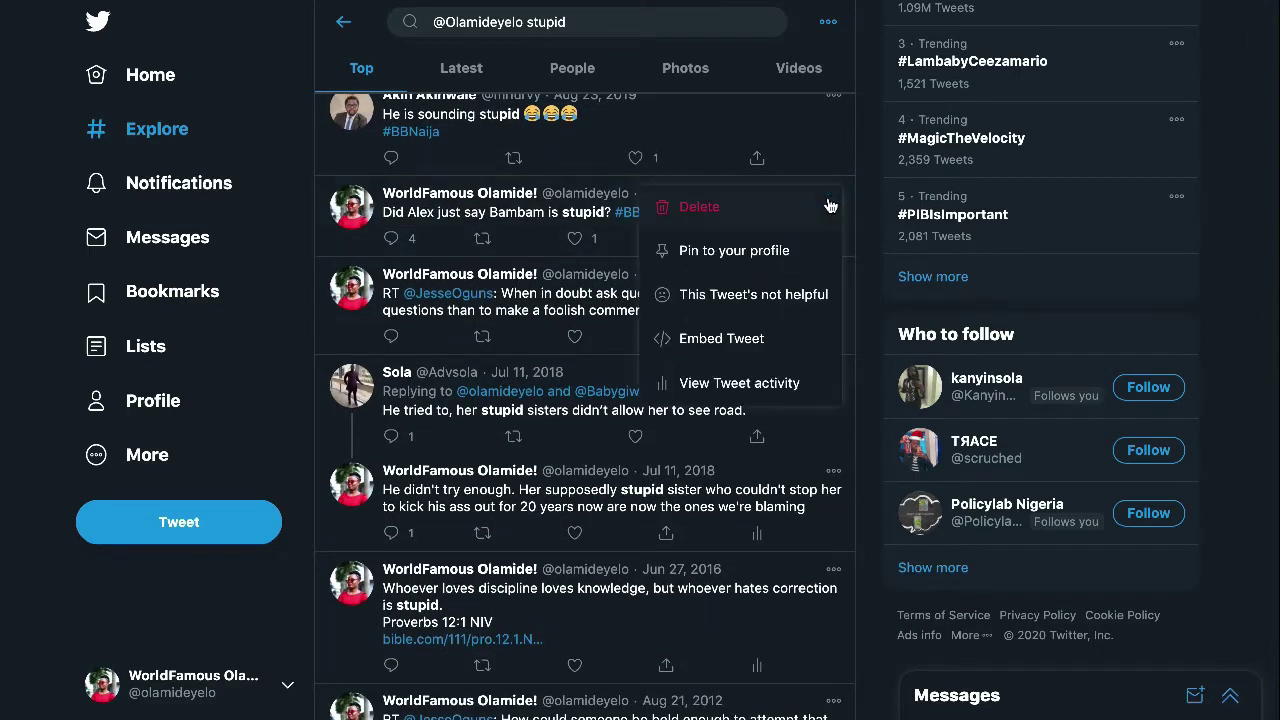
{"action": "left_click", "coordinate": [752, 228]}
{"action": "left_click", "coordinate": [738, 430]}
Examine the remaining search results for other old tweets containing the word "stupid"
{"action": "scroll", "coordinate": [733, 432], "scroll_direction": "down", "scroll_amount": 3}
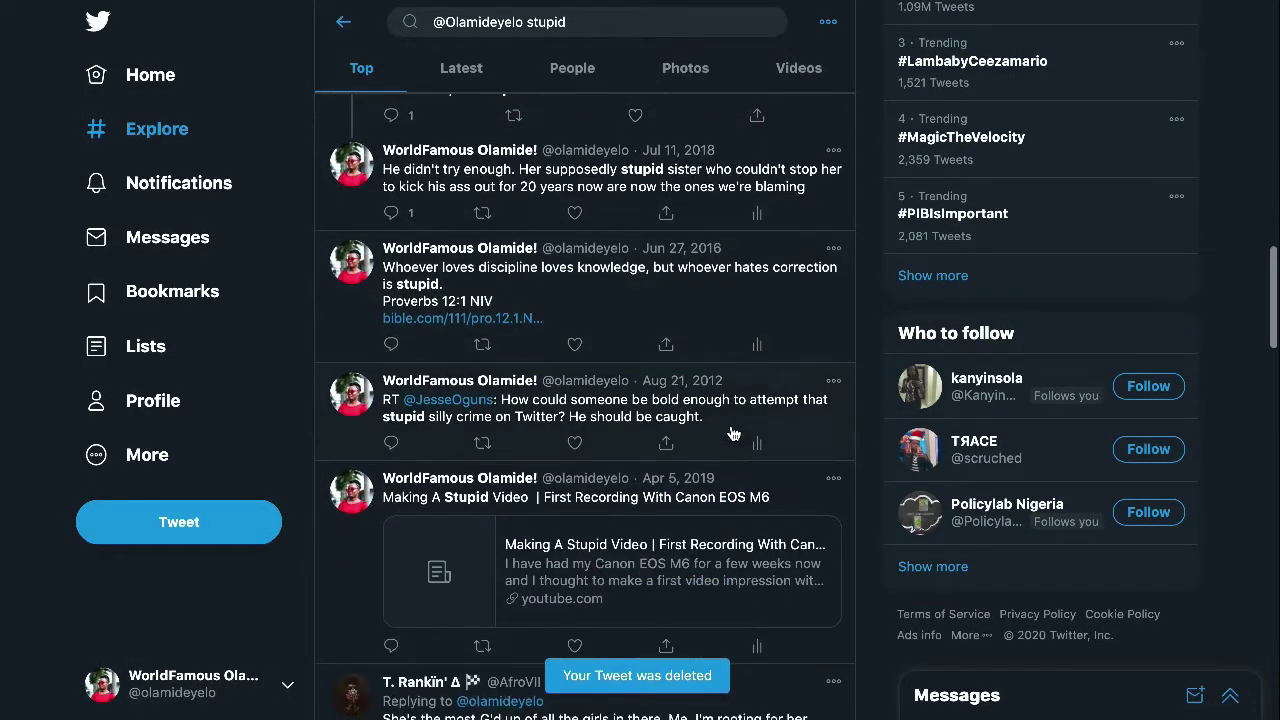
{"action": "scroll", "coordinate": [845, 249], "scroll_direction": "down", "scroll_amount": 4}
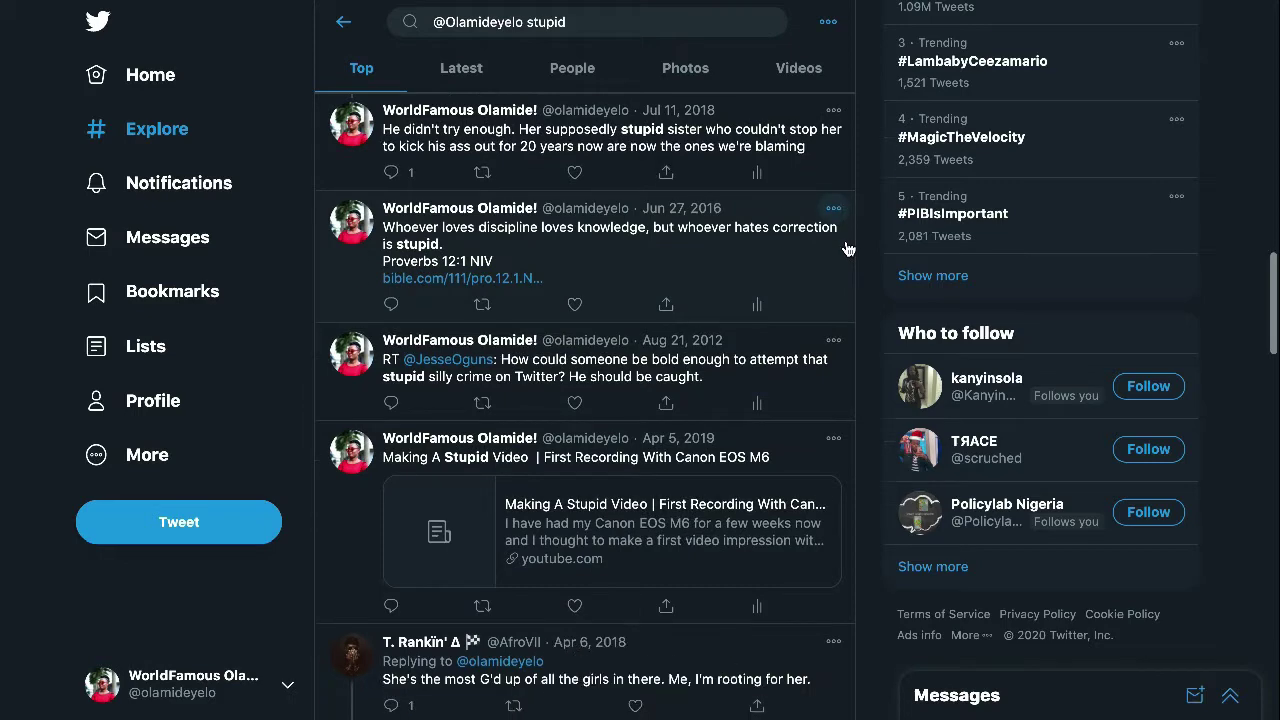
{"action": "scroll", "coordinate": [845, 249], "scroll_direction": "down", "scroll_amount": 4}
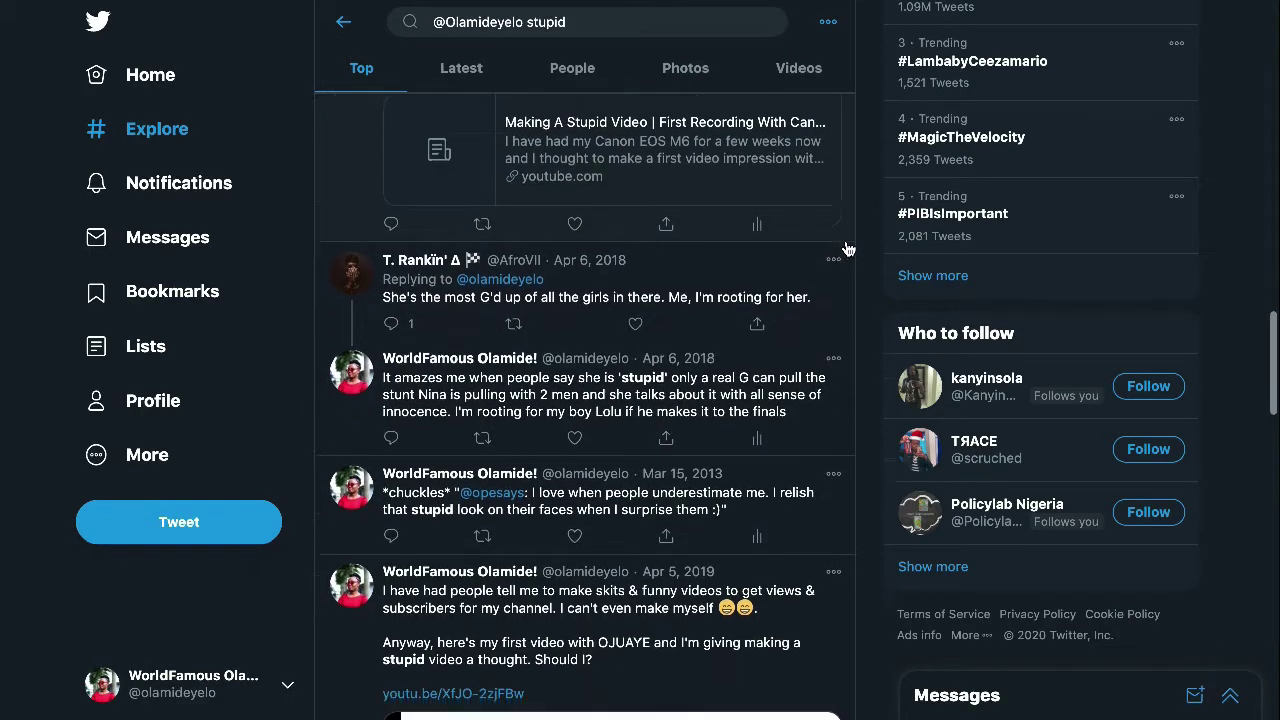
{"action": "scroll", "coordinate": [845, 249], "scroll_direction": "down", "scroll_amount": 4}
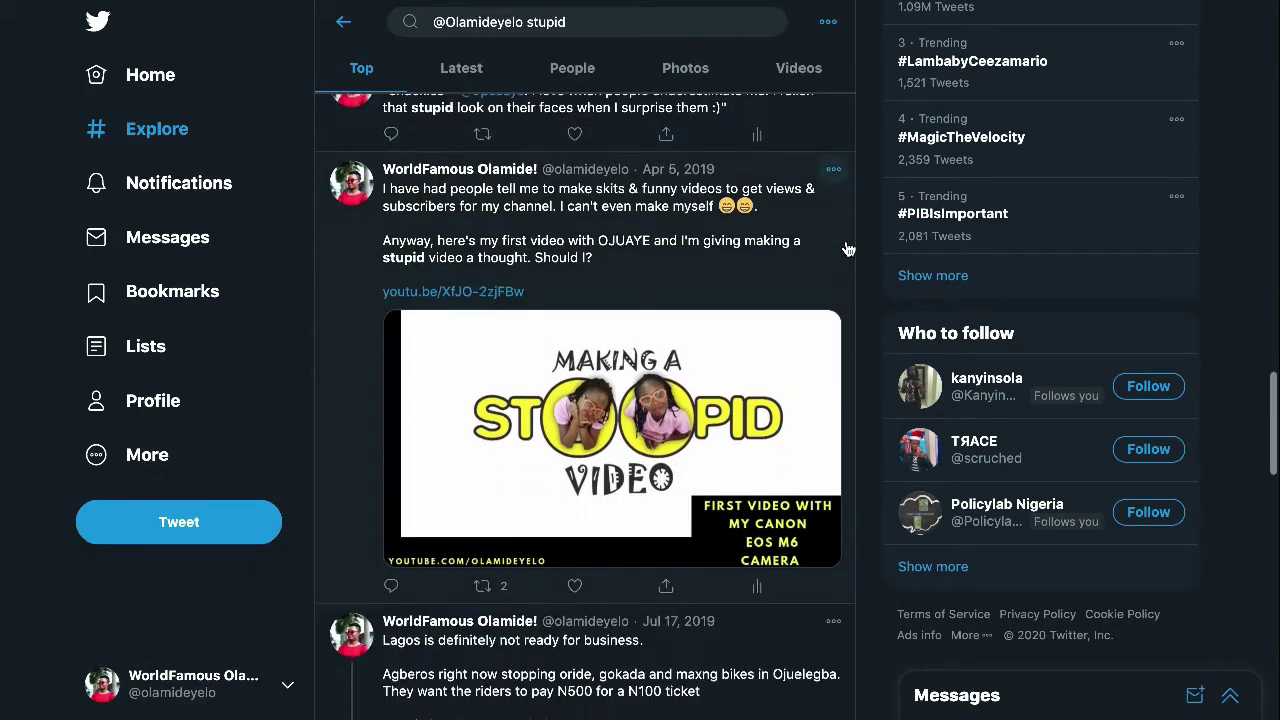
{"action": "scroll", "coordinate": [845, 249], "scroll_direction": "down", "scroll_amount": 5}
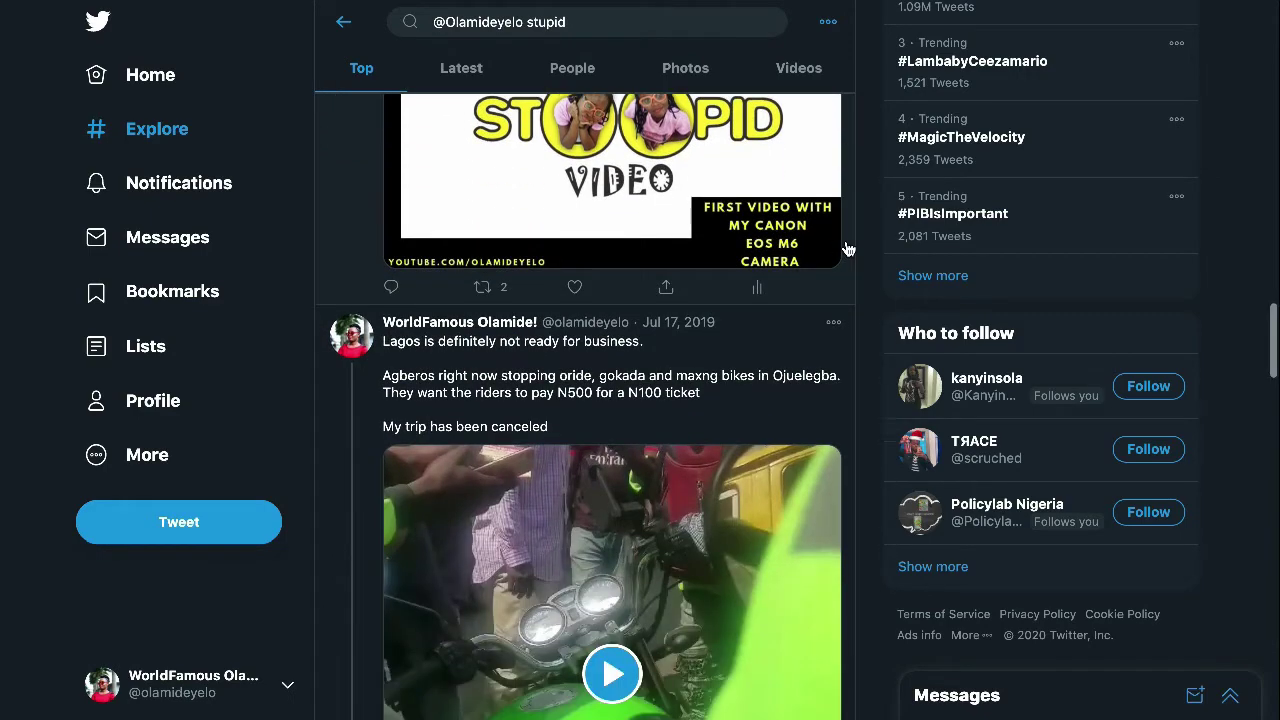
{"action": "scroll", "coordinate": [845, 249], "scroll_direction": "up", "scroll_amount": 1}
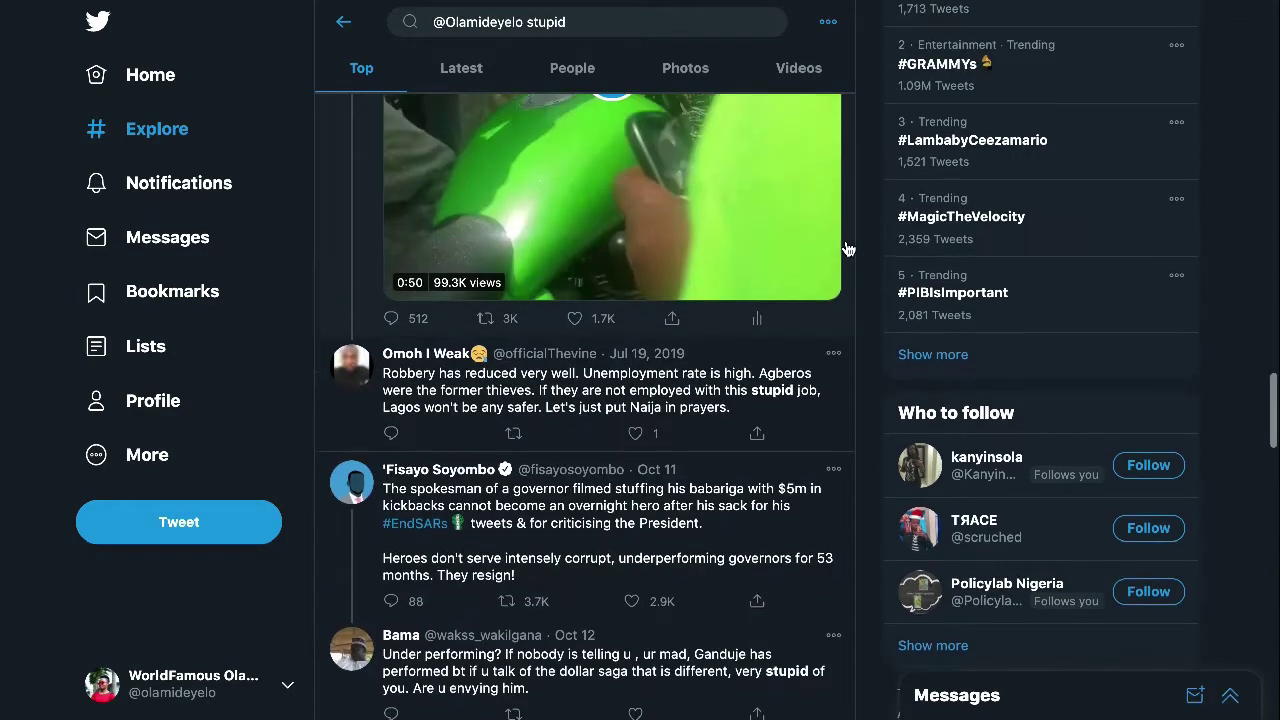
{"action": "scroll", "coordinate": [845, 249], "scroll_direction": "down", "scroll_amount": 6}
{"action": "scroll", "coordinate": [845, 249], "scroll_direction": "down", "scroll_amount": 6}
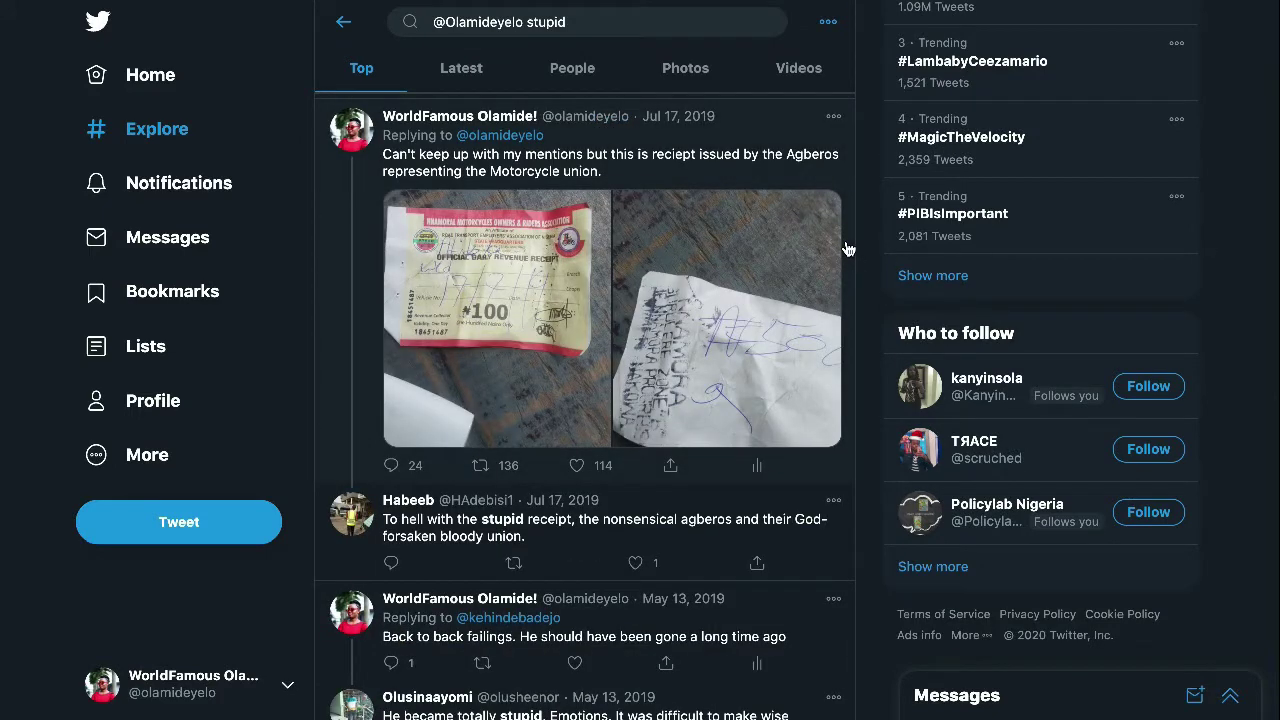
{"action": "scroll", "coordinate": [845, 249], "scroll_direction": "down", "scroll_amount": 2}
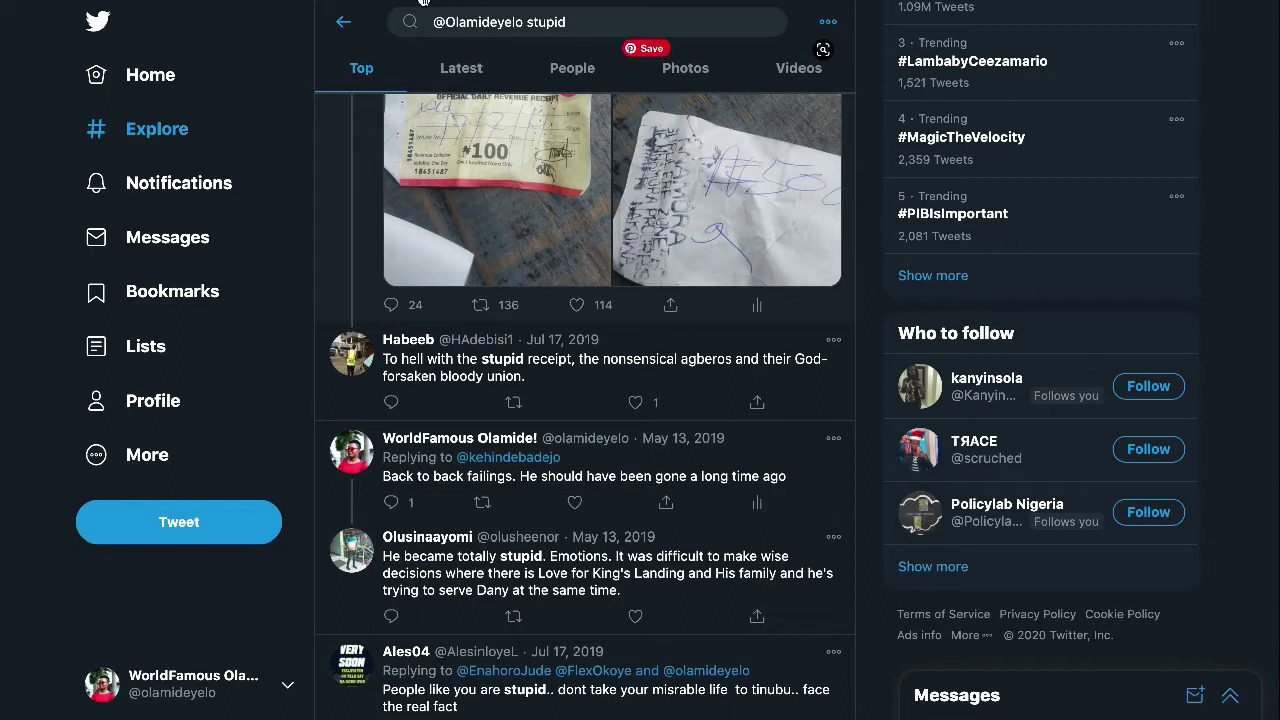
Search for the account handle together with #BBNaija in place of the word "stupid"
{"action": "left_click", "coordinate": [588, 30]}
{"action": "key", "text": "BackSpace"}
{"action": "key", "text": "BackSpace"}
{"action": "key", "text": "BackSpace"}
{"action": "key", "text": "BackSpace"}
{"action": "key", "text": "BackSpace"}
{"action": "key", "text": "BackSpace"}
{"action": "type", "text": "#BBNA"}
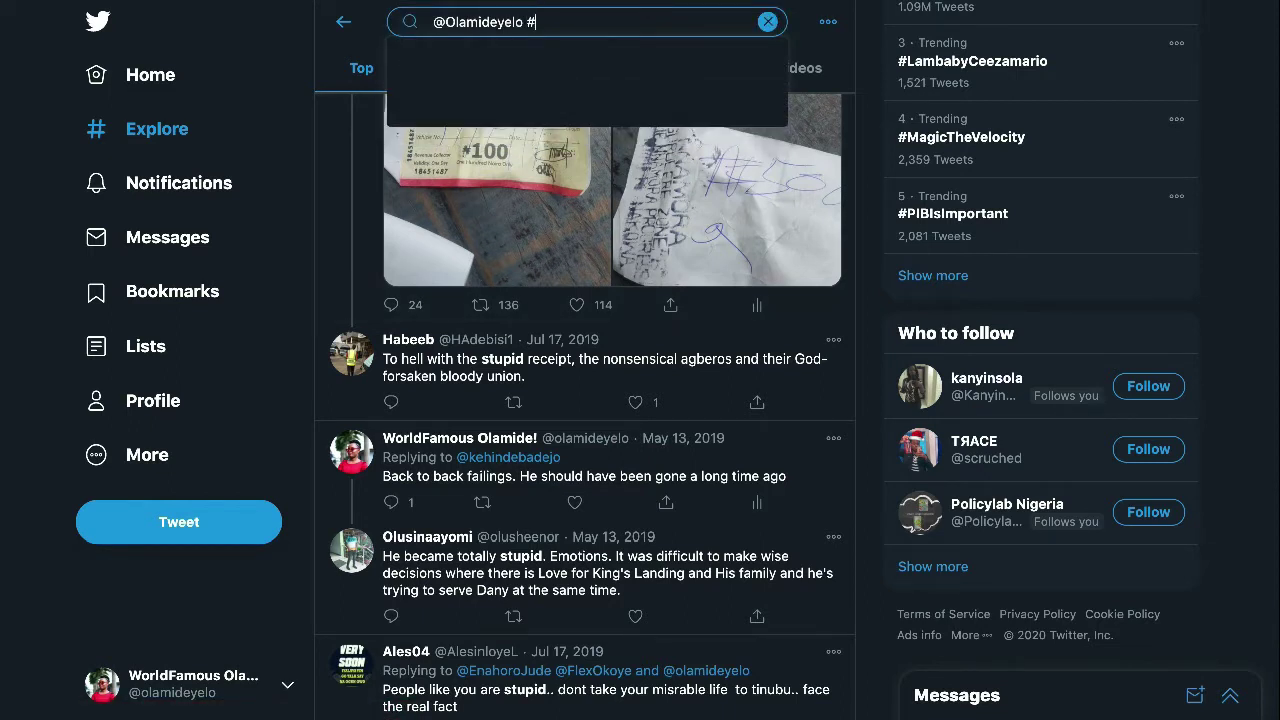
{"action": "type", "text": "ija"}
{"action": "key", "text": "Return"}
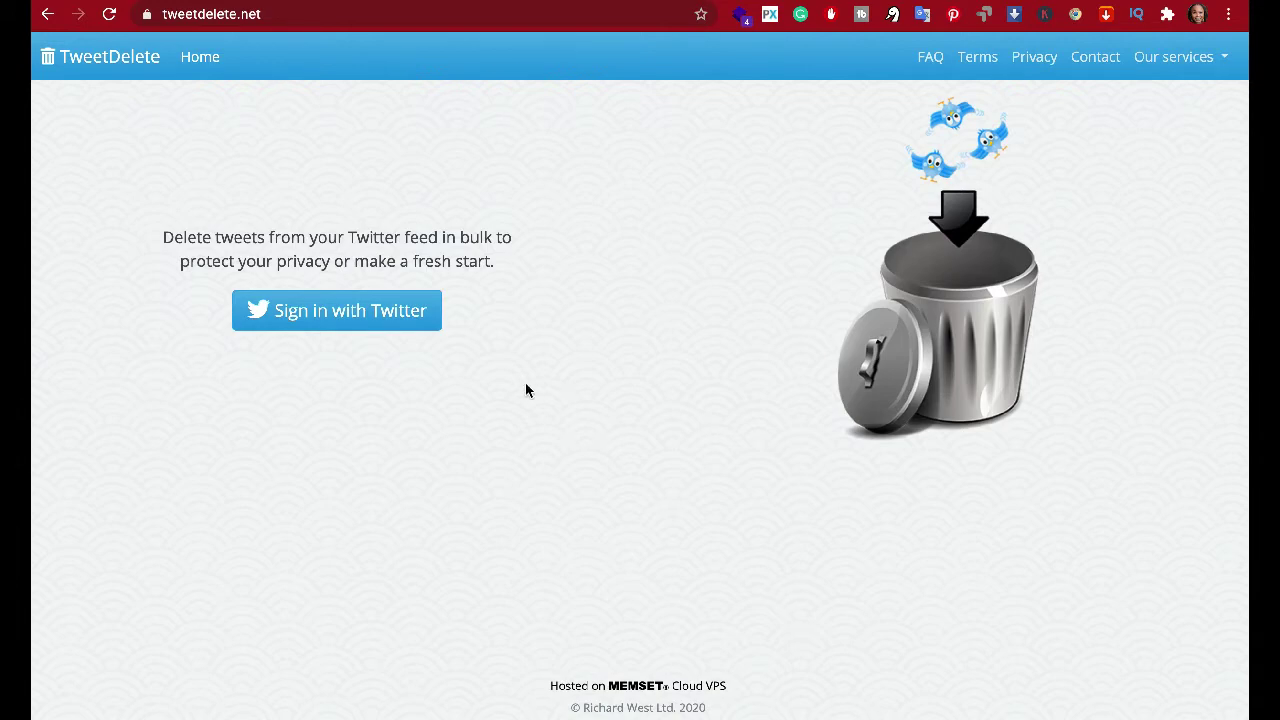
Sign in to TweetDelete with Twitter and authorize tweetdelete.net to access the account
{"action": "left_click", "coordinate": [374, 318]}
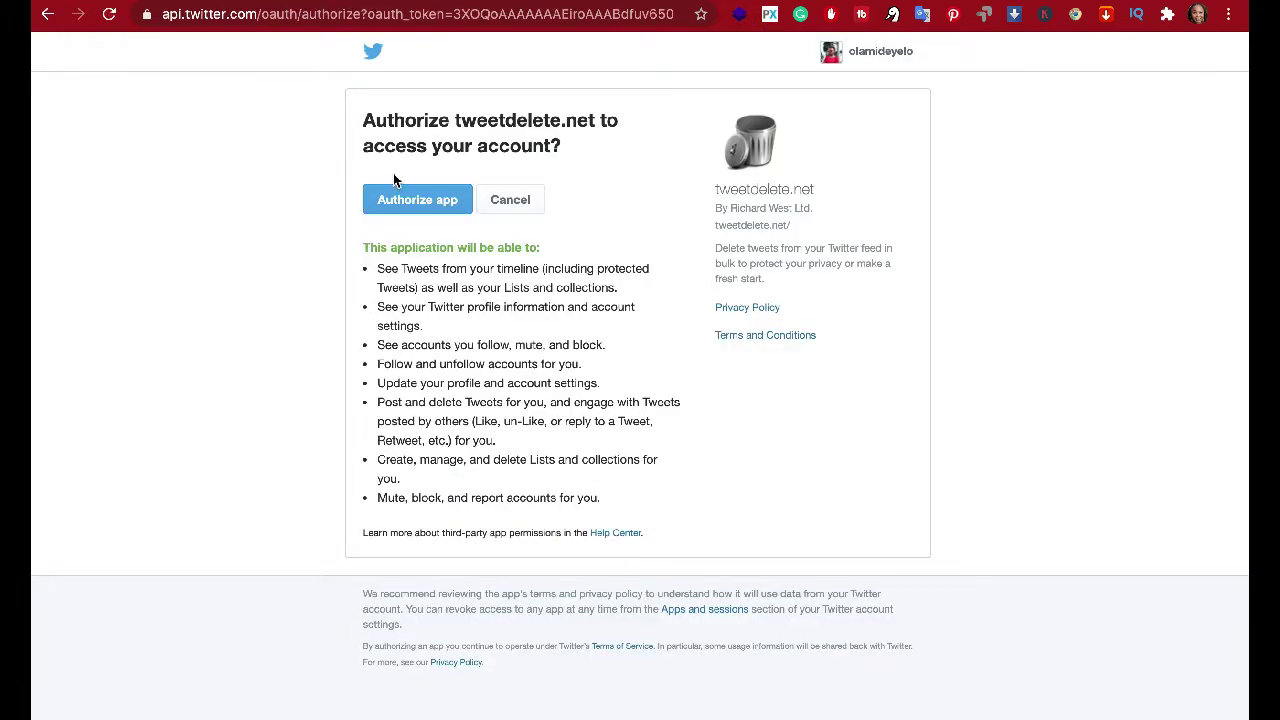
{"action": "left_click", "coordinate": [412, 199]}
Review the tweet age and run-frequency options in the tweet deletion form
{"action": "scroll", "coordinate": [701, 203], "scroll_direction": "down", "scroll_amount": 1}
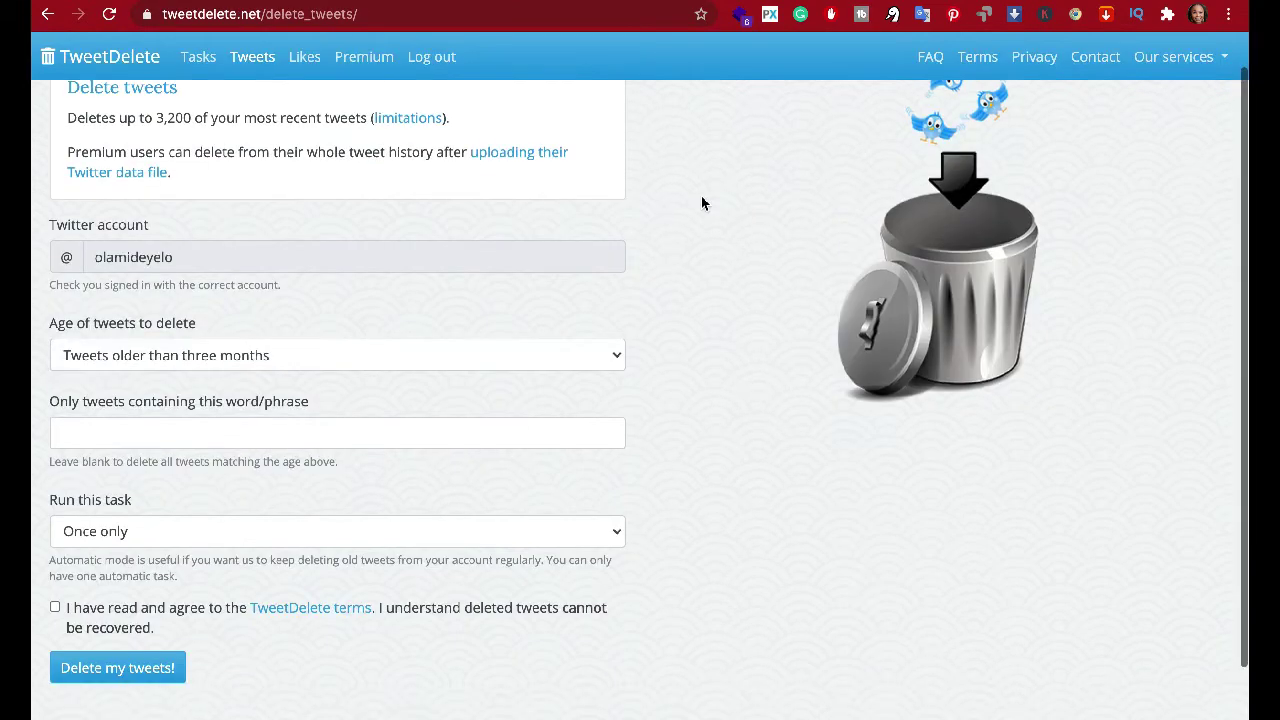
{"action": "scroll", "coordinate": [701, 203], "scroll_direction": "down", "scroll_amount": 1}
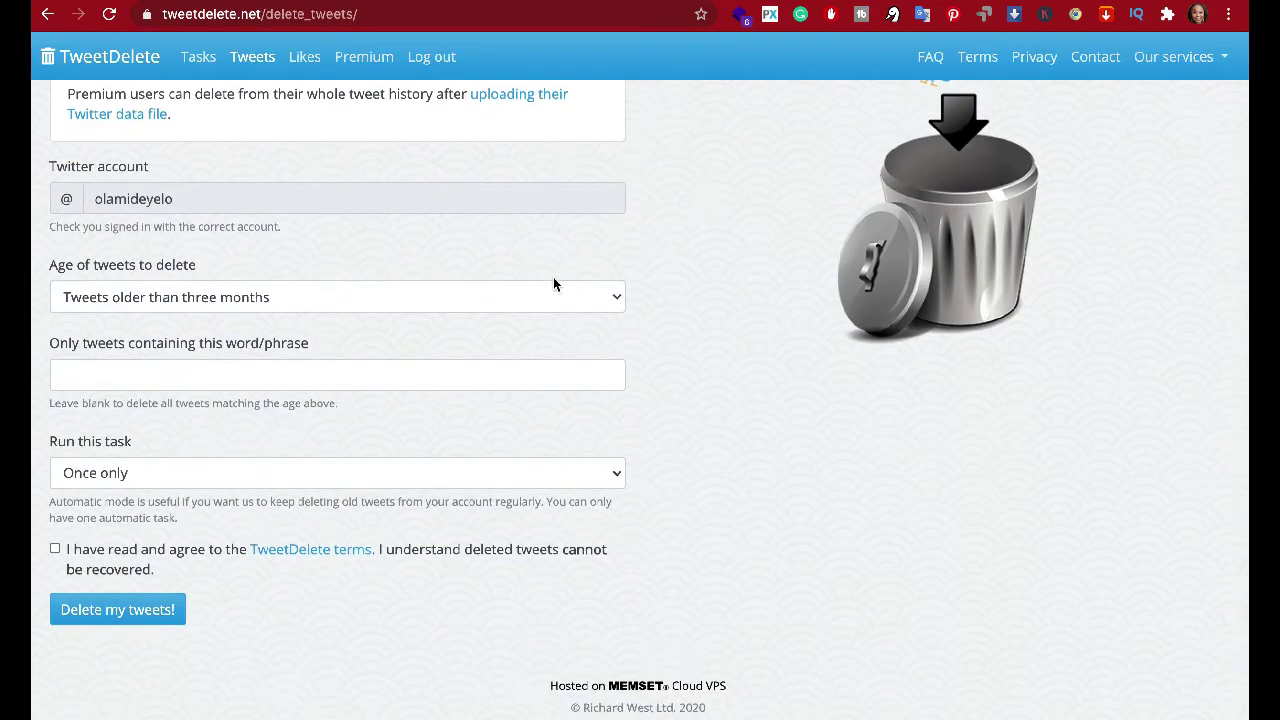
{"action": "left_click", "coordinate": [516, 295]}
{"action": "left_click", "coordinate": [516, 297]}
{"action": "left_click", "coordinate": [463, 475]}
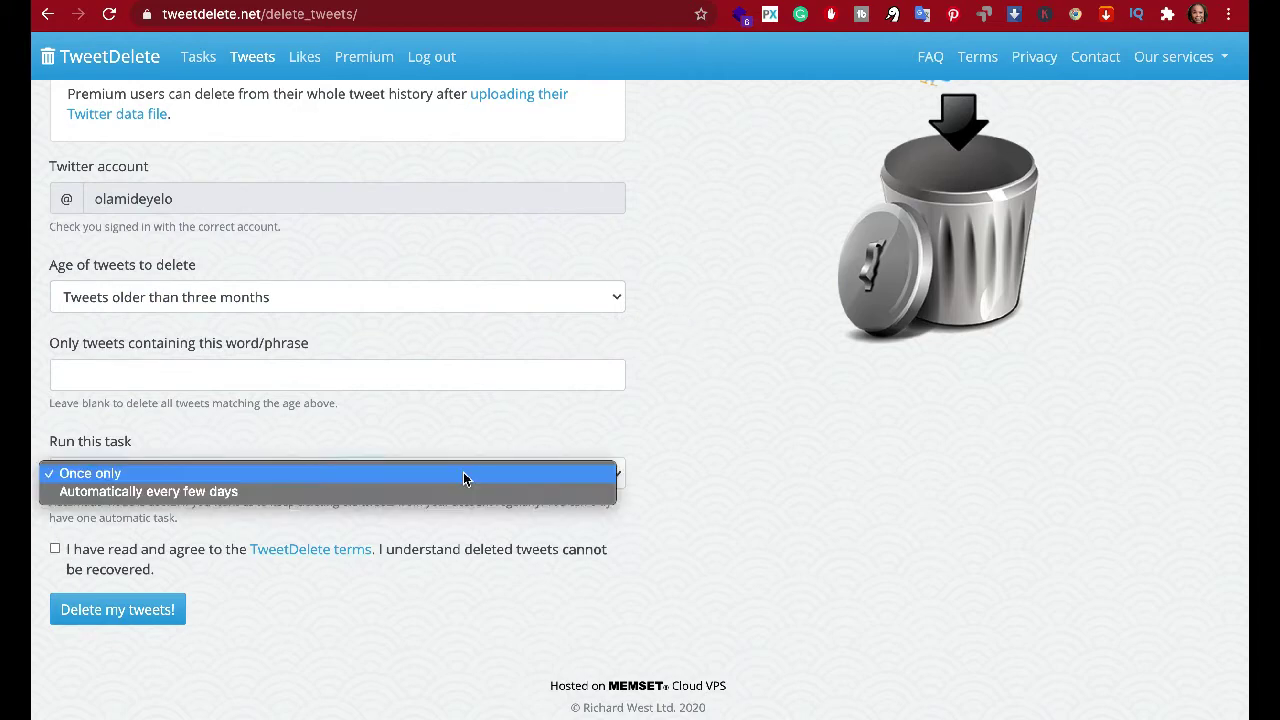
{"action": "left_click", "coordinate": [463, 473]}
{"action": "scroll", "coordinate": [687, 371], "scroll_direction": "up", "scroll_amount": 1}
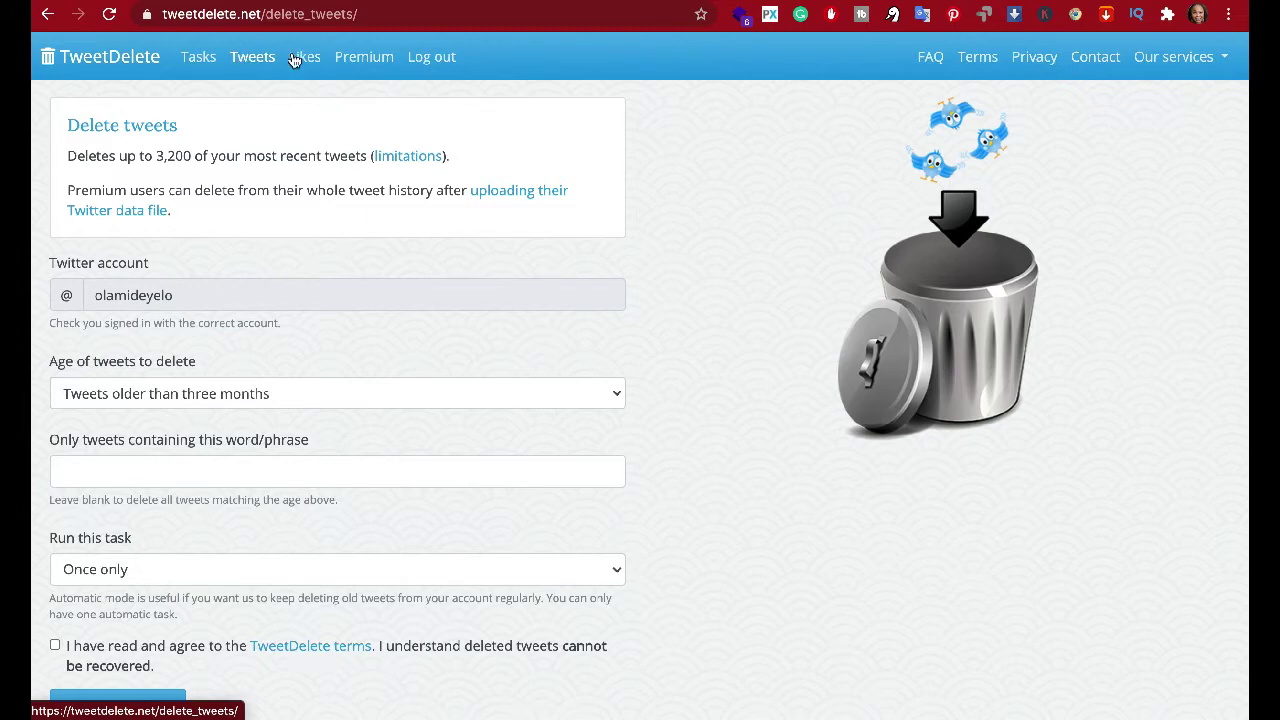
Open the Premium page and read through its features, restrictions and purchase terms
{"action": "left_click", "coordinate": [357, 59]}
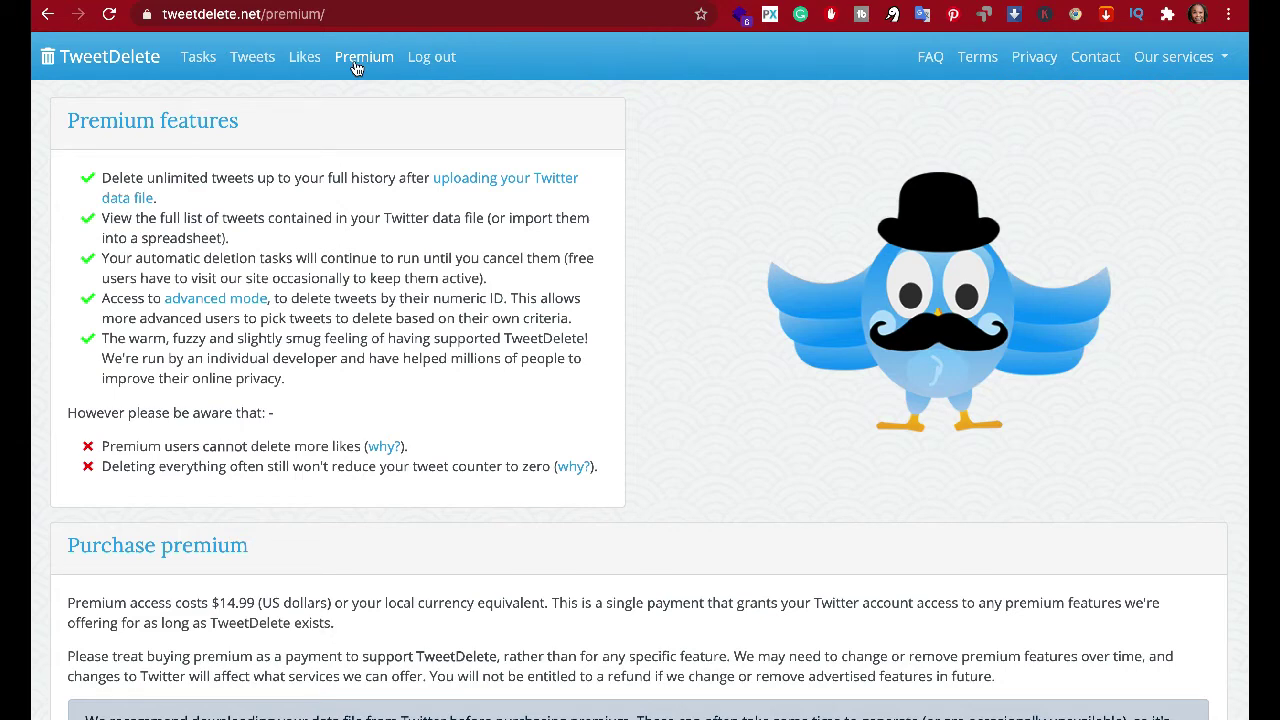
{"action": "scroll", "coordinate": [357, 67], "scroll_direction": "down", "scroll_amount": 3}
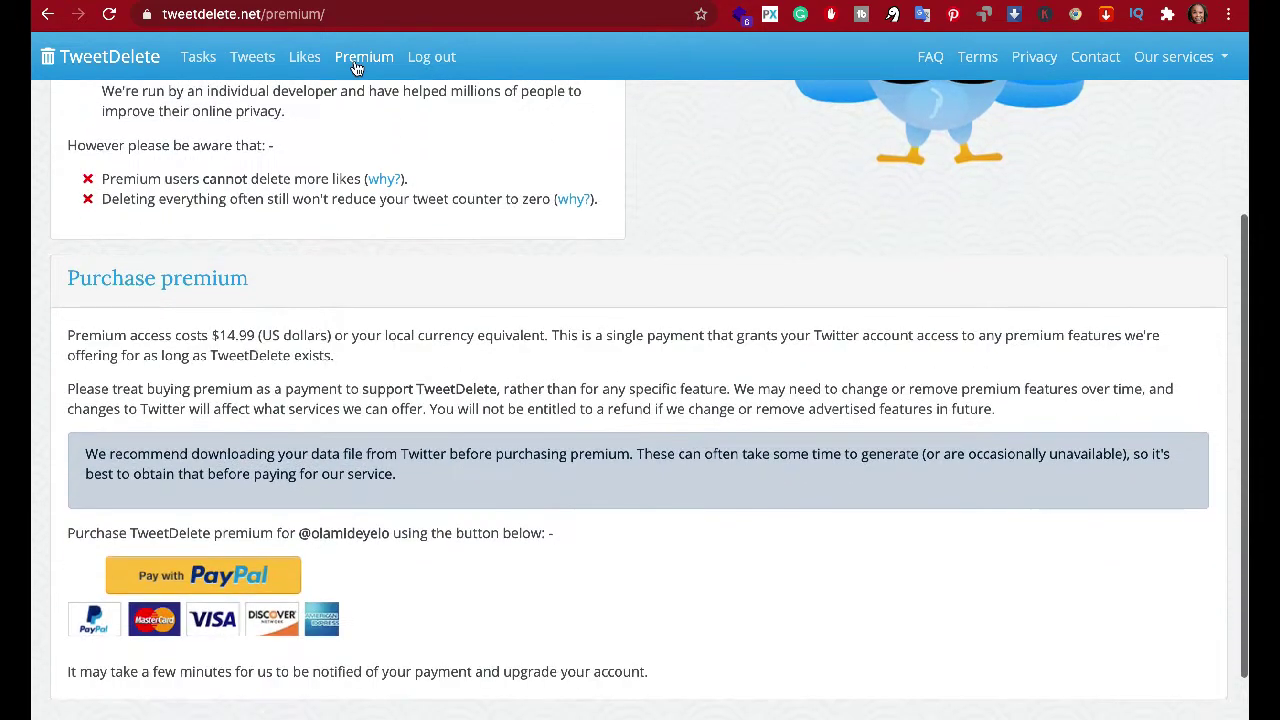
{"action": "scroll", "coordinate": [357, 67], "scroll_direction": "up", "scroll_amount": 2}
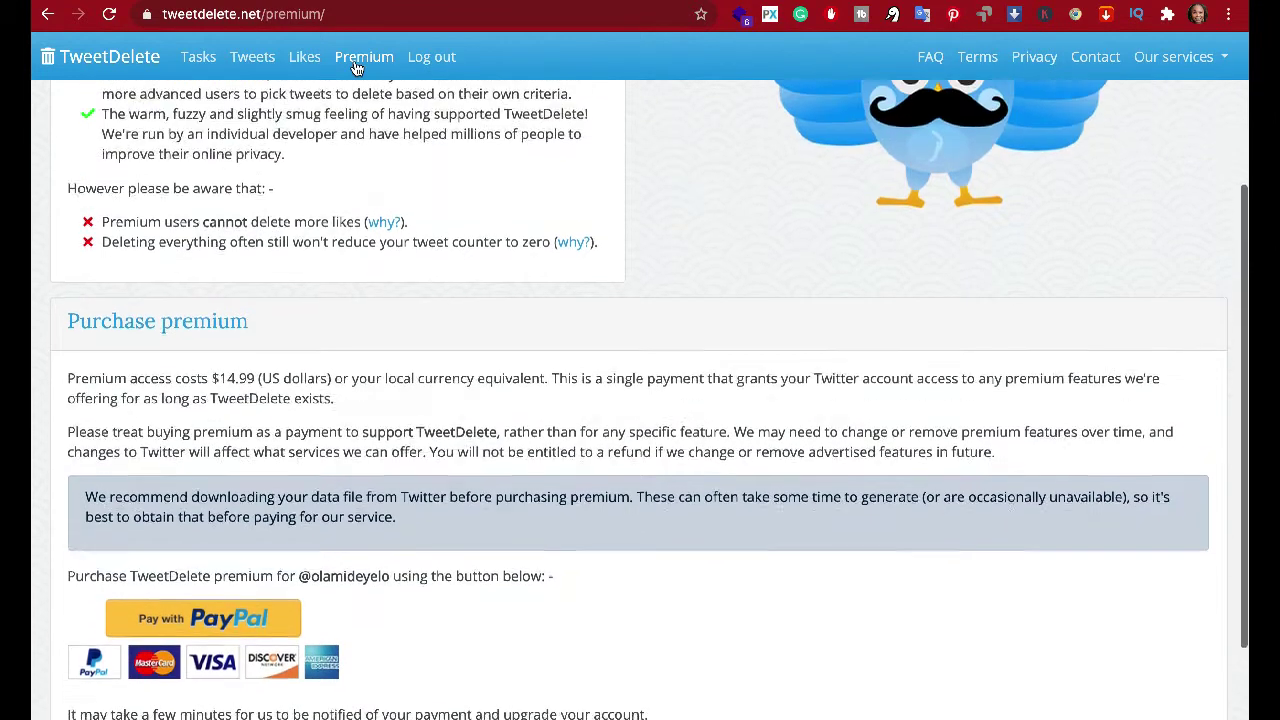
{"action": "scroll", "coordinate": [357, 67], "scroll_direction": "up", "scroll_amount": 1}
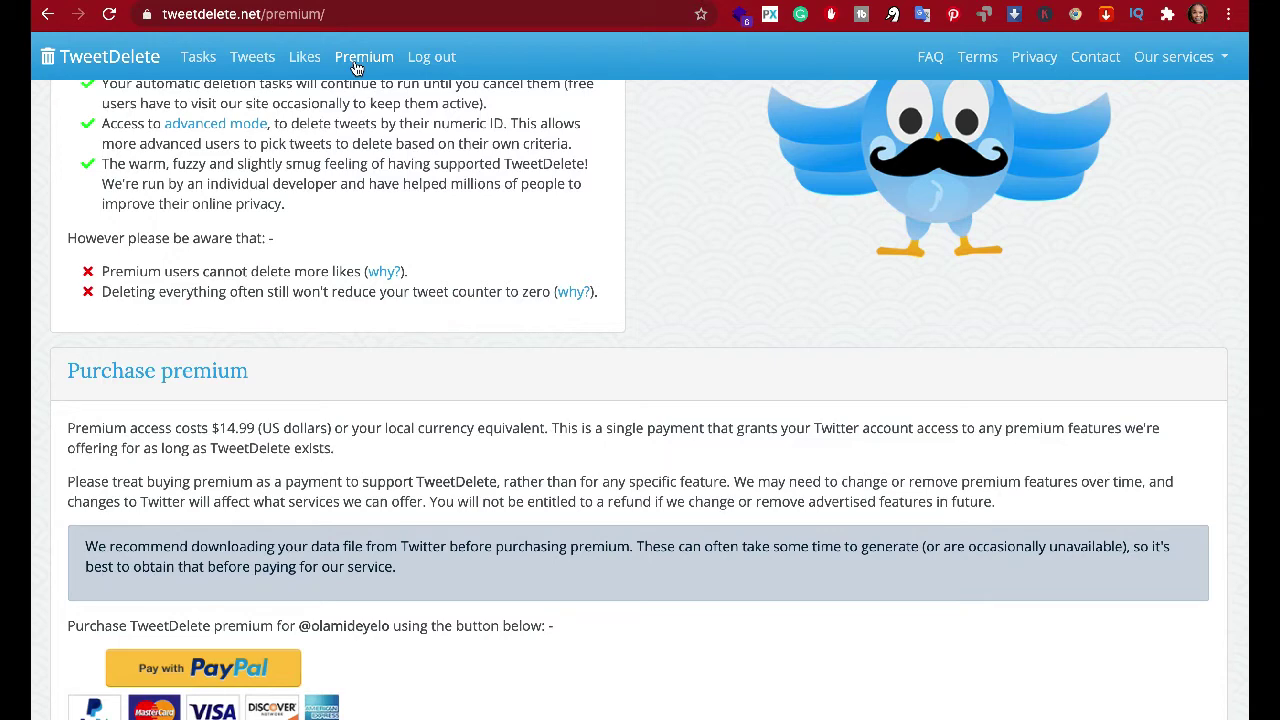
{"action": "scroll", "coordinate": [357, 67], "scroll_direction": "up", "scroll_amount": 1}
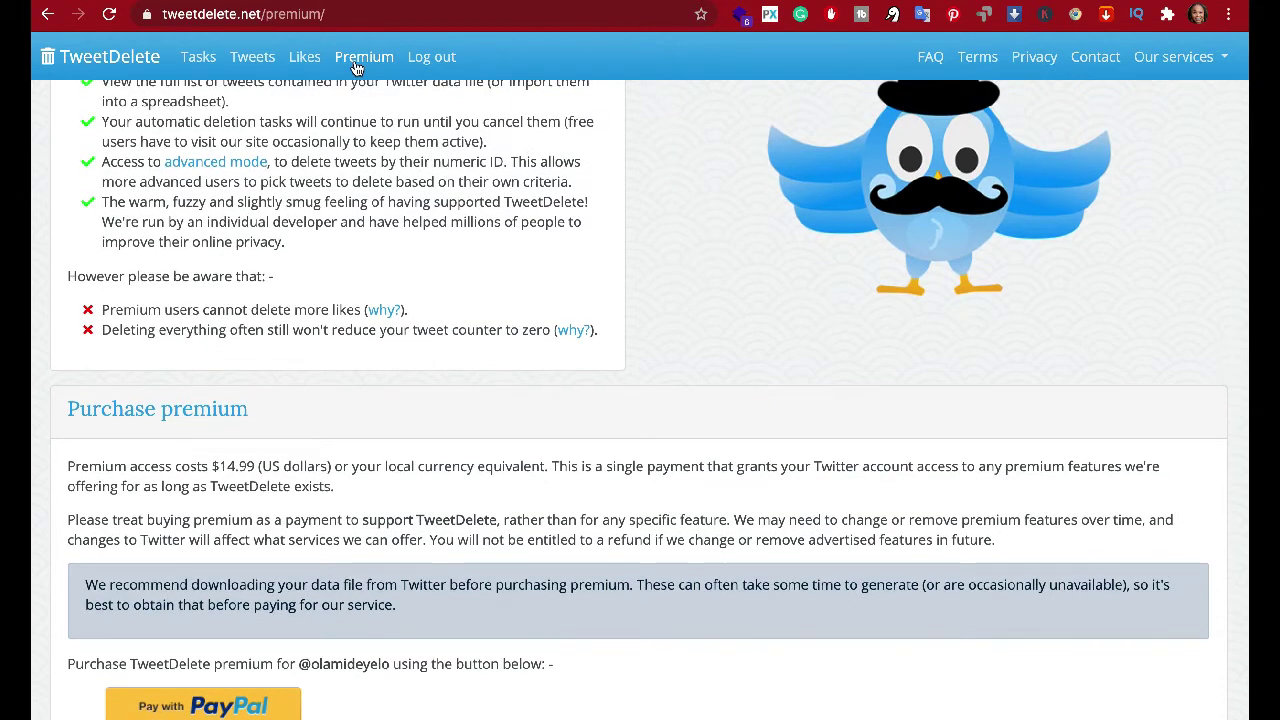
{"action": "scroll", "coordinate": [357, 67], "scroll_direction": "up", "scroll_amount": 1}
{"action": "scroll", "coordinate": [357, 67], "scroll_direction": "up", "scroll_amount": 1}
{"action": "scroll", "coordinate": [357, 67], "scroll_direction": "down", "scroll_amount": 1}
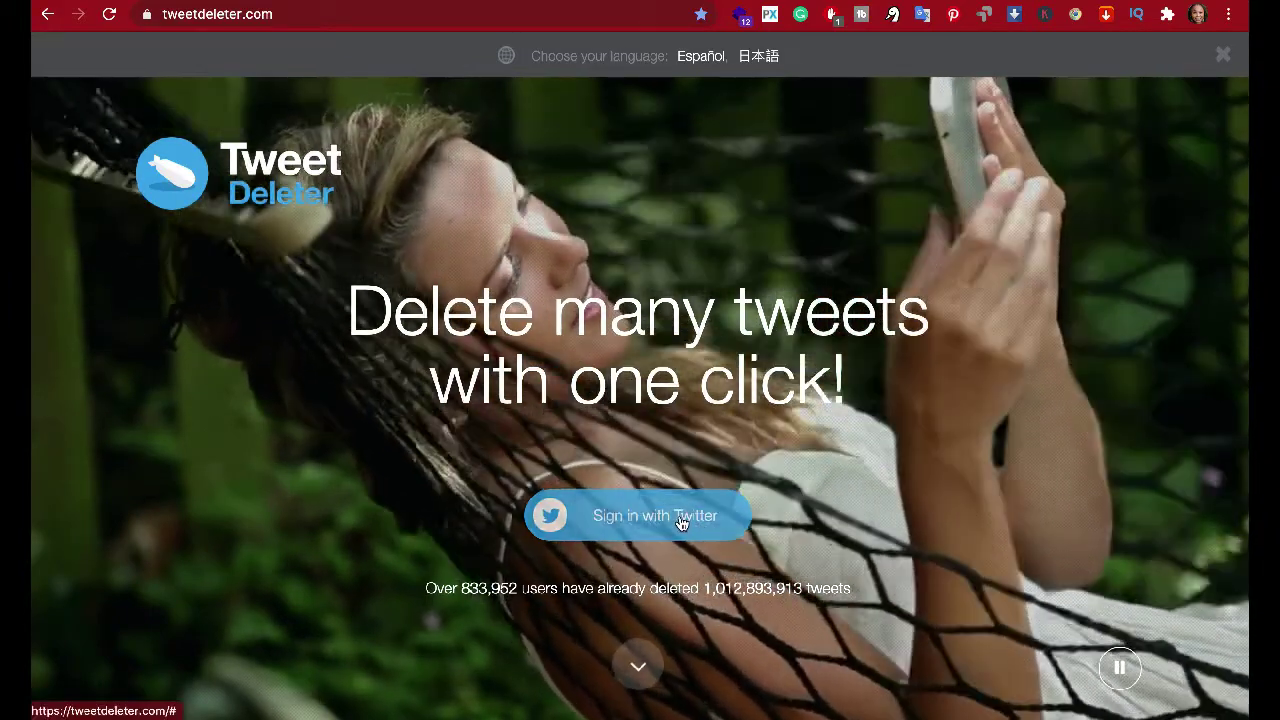
Sign in to TweetDeleter with Twitter and authorize the Global auth app to access the account
{"action": "left_click", "coordinate": [679, 523]}
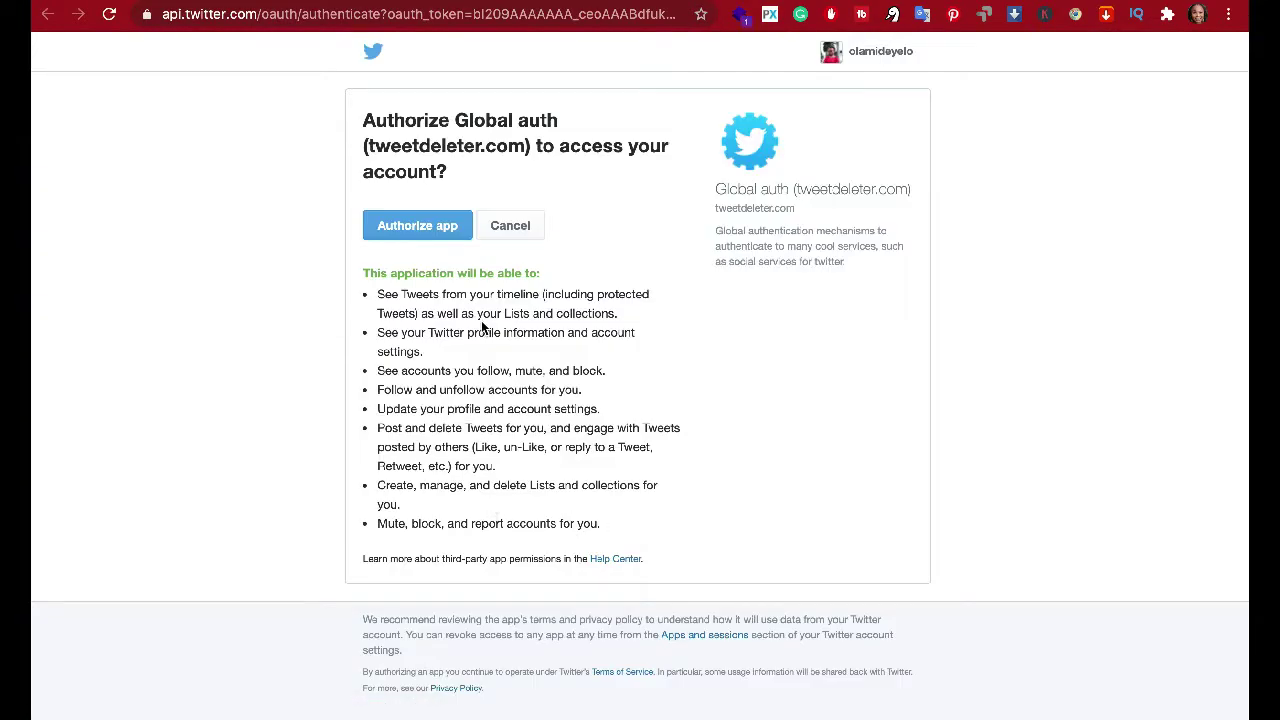
{"action": "left_click", "coordinate": [401, 230]}
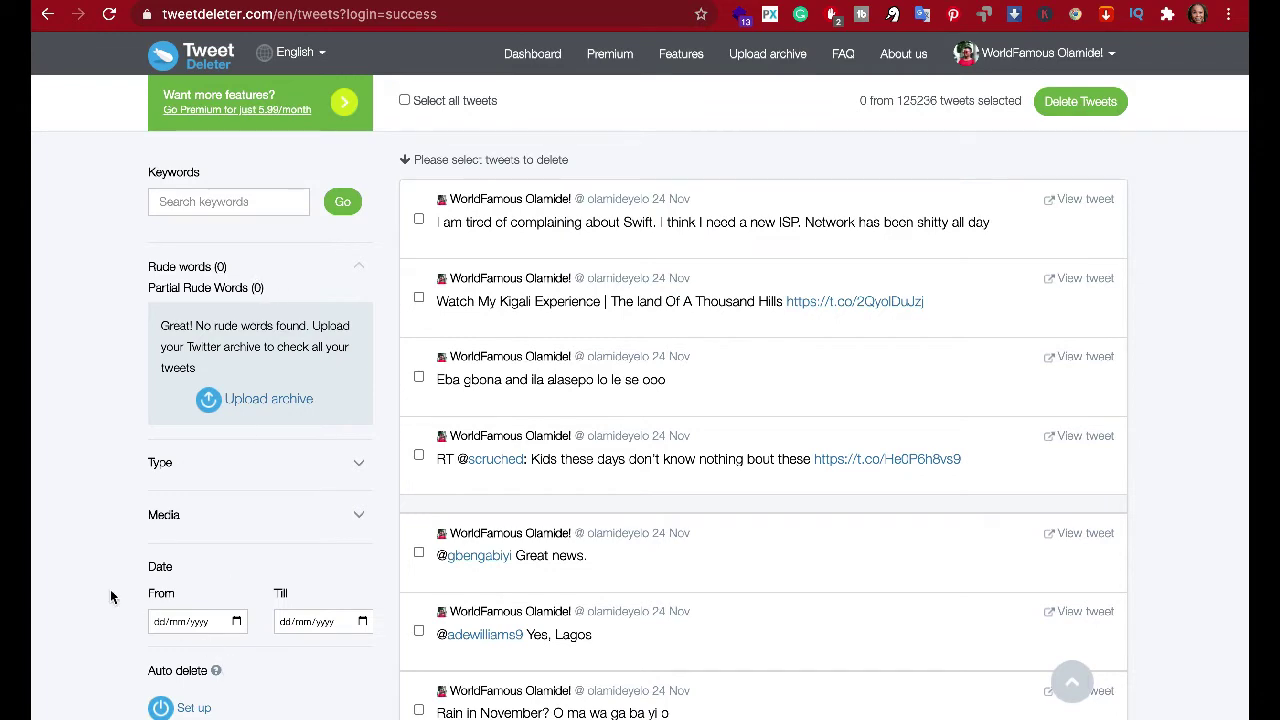
Filter the tweets by date, from 01/01/2019 till 30/11/2020
{"action": "scroll", "coordinate": [111, 596], "scroll_direction": "down", "scroll_amount": 5}
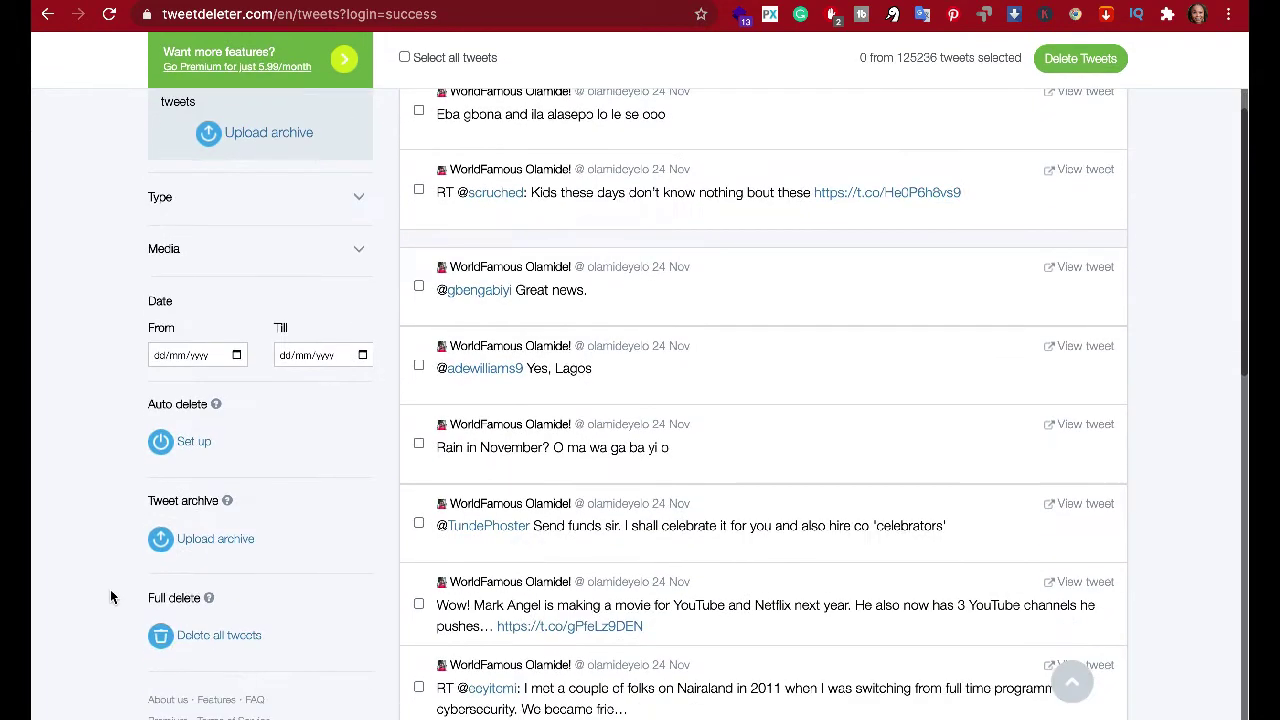
{"action": "scroll", "coordinate": [110, 597], "scroll_direction": "up", "scroll_amount": 1}
{"action": "left_click", "coordinate": [236, 432]}
{"action": "left_click", "coordinate": [163, 204]}
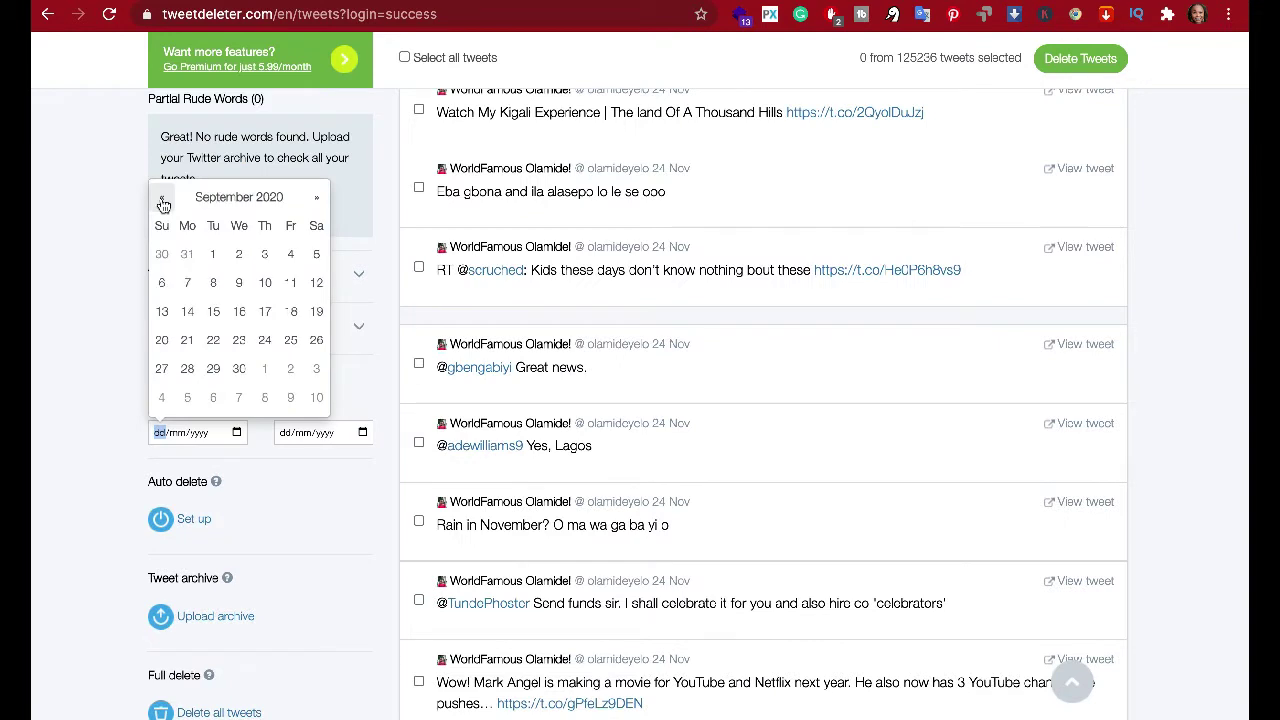
{"action": "left_click", "coordinate": [222, 198]}
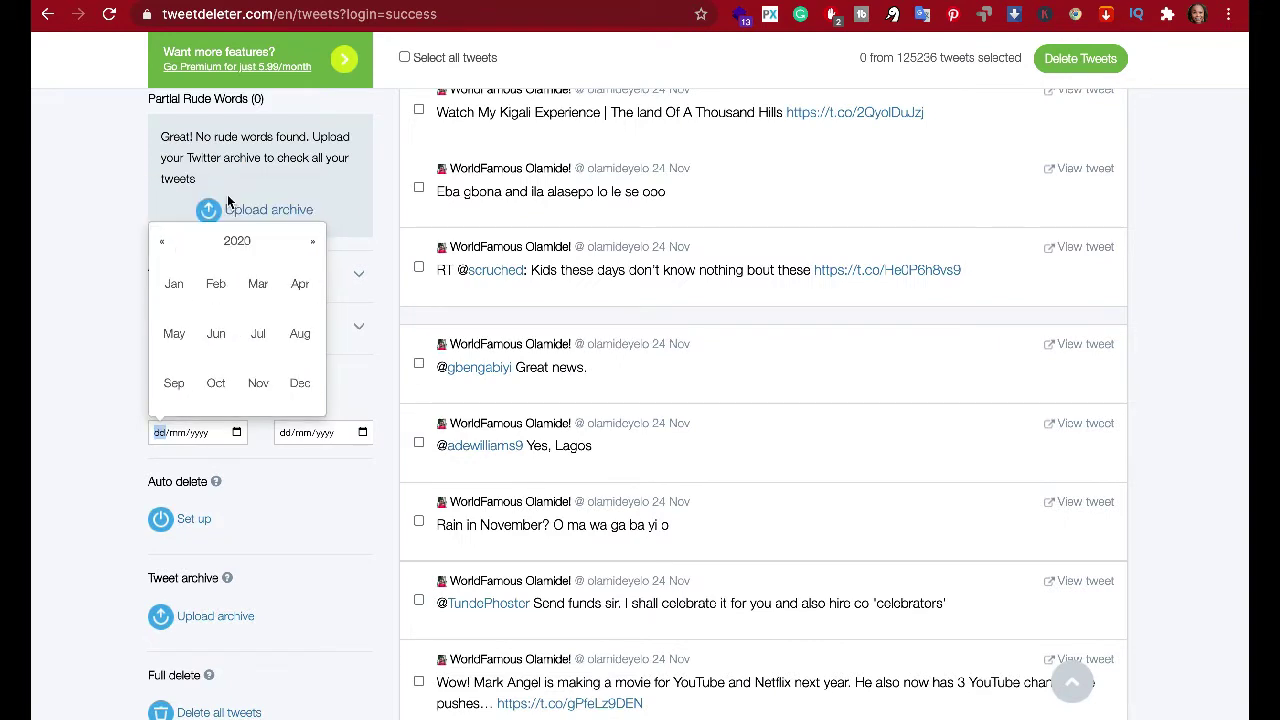
{"action": "left_click", "coordinate": [161, 241]}
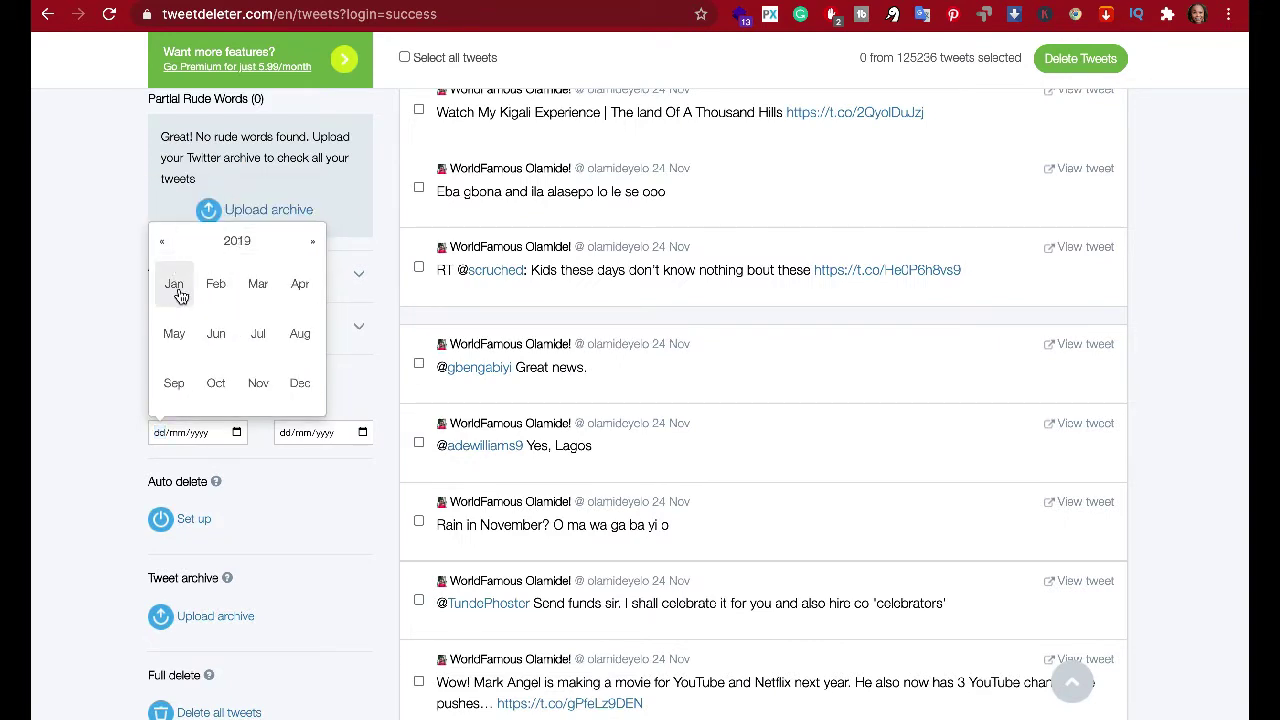
{"action": "left_click", "coordinate": [174, 284]}
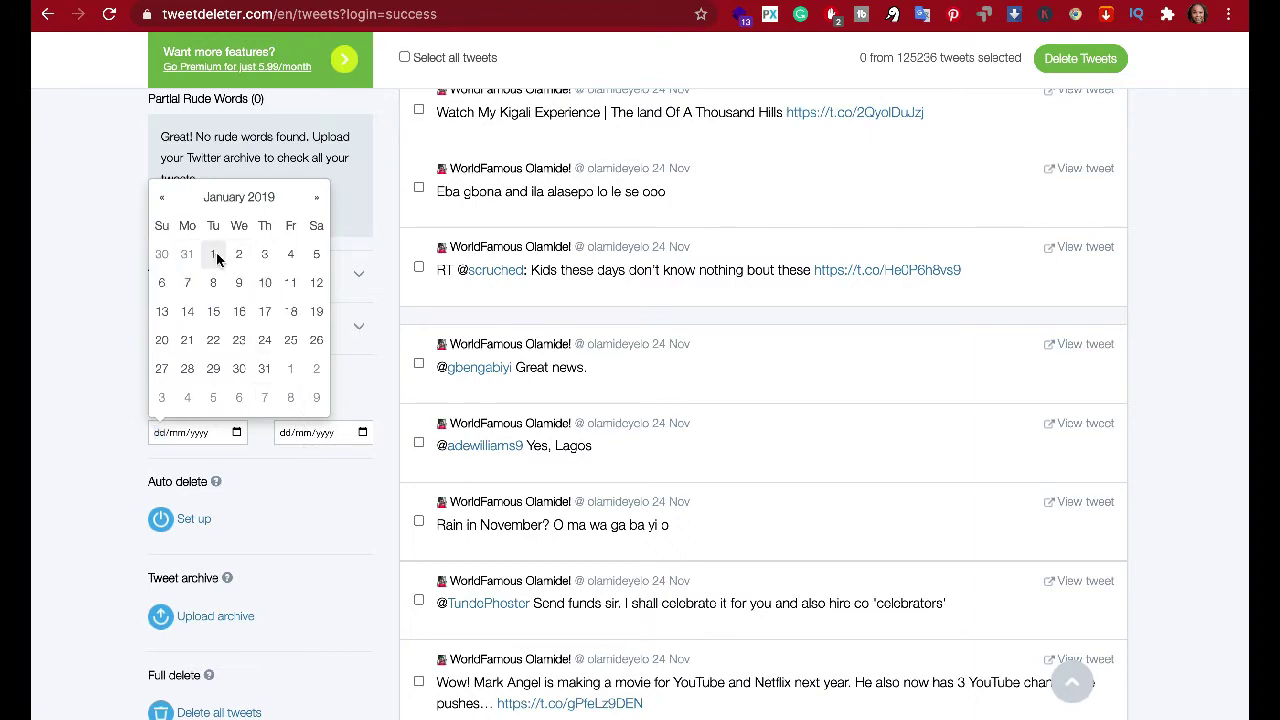
{"action": "left_click", "coordinate": [213, 254]}
{"action": "left_click", "coordinate": [340, 428]}
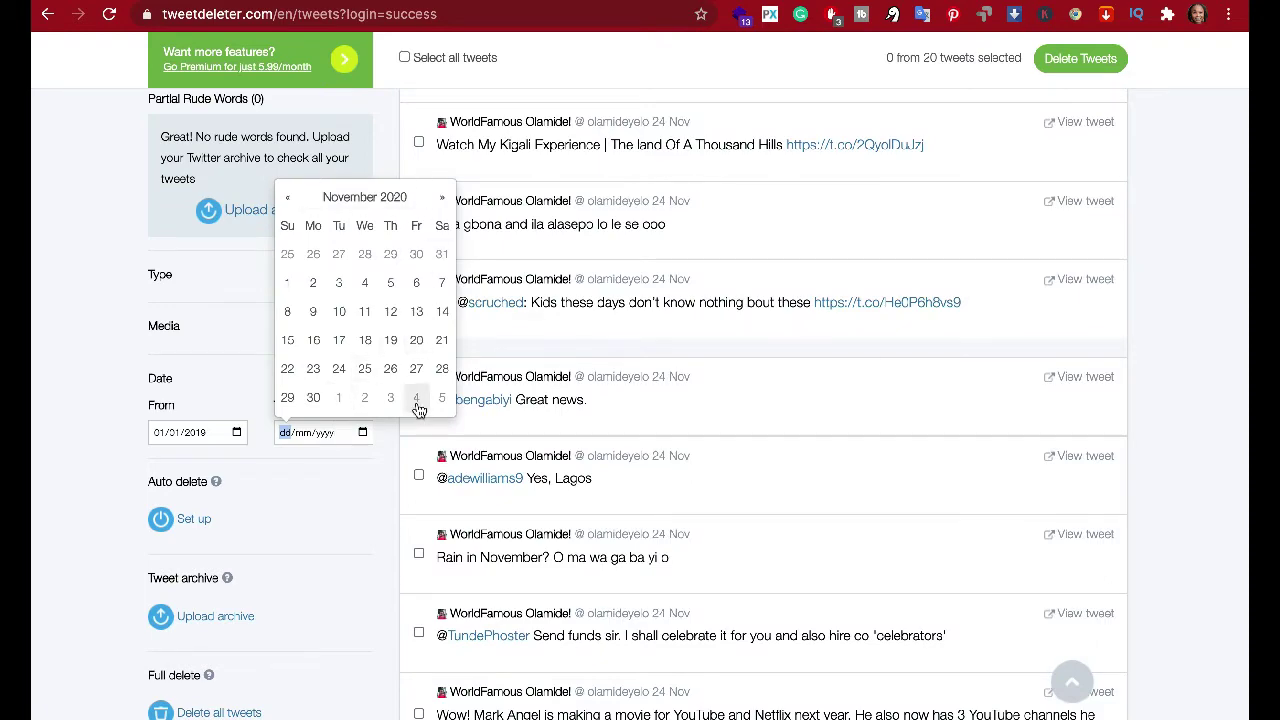
{"action": "left_click", "coordinate": [320, 397]}
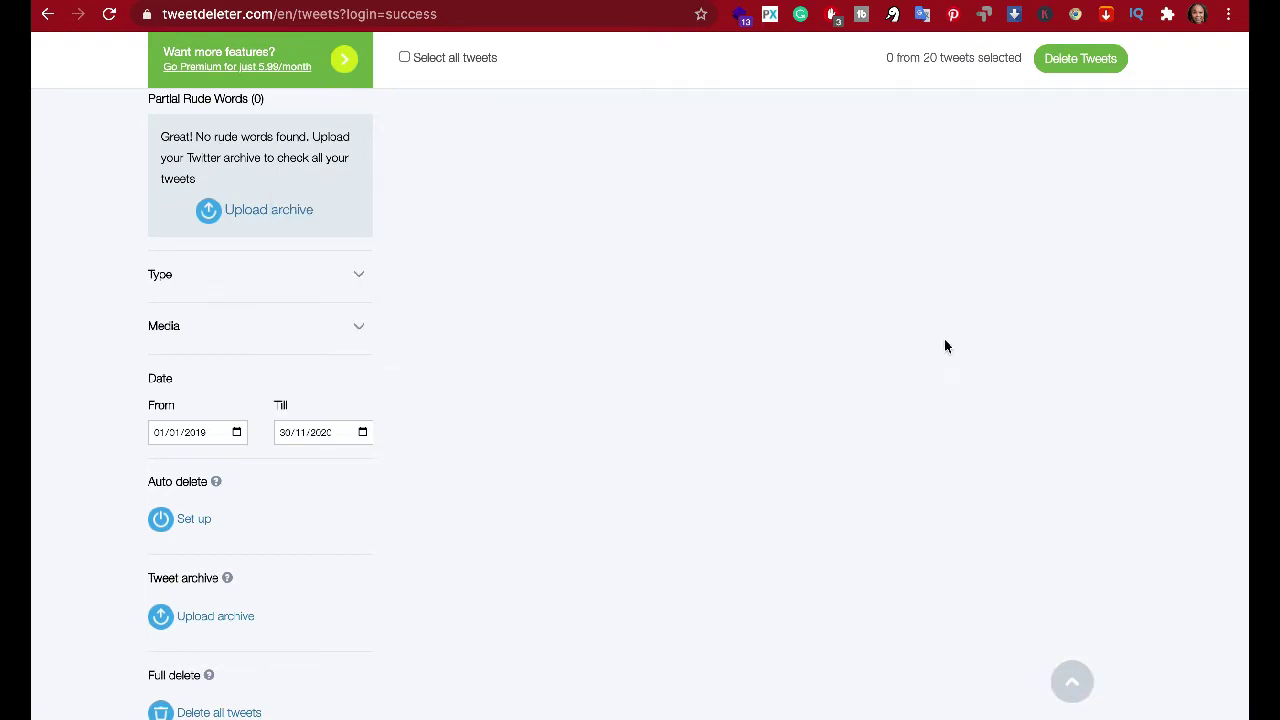
Search the date-filtered tweets for the keyword "Stupid"
{"action": "scroll", "coordinate": [1240, 300], "scroll_direction": "down", "scroll_amount": 9}
{"action": "scroll", "coordinate": [960, 211], "scroll_direction": "up", "scroll_amount": 12}
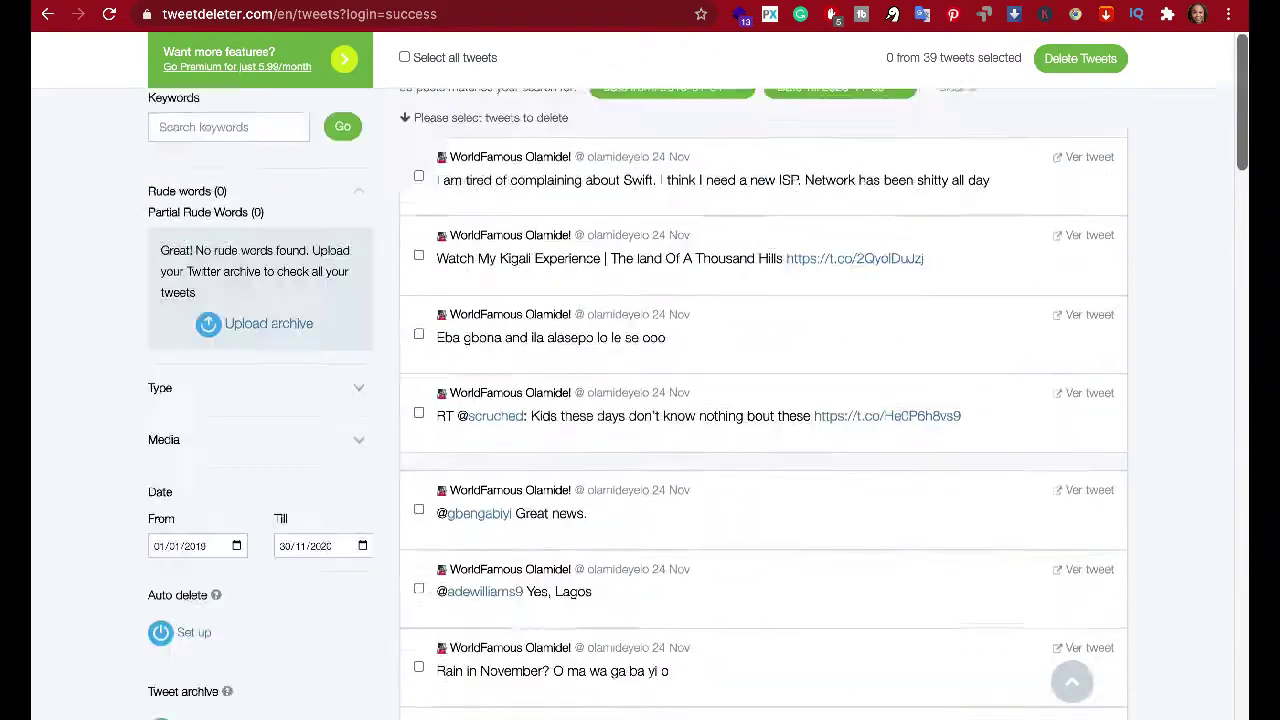
{"action": "left_click", "coordinate": [277, 201]}
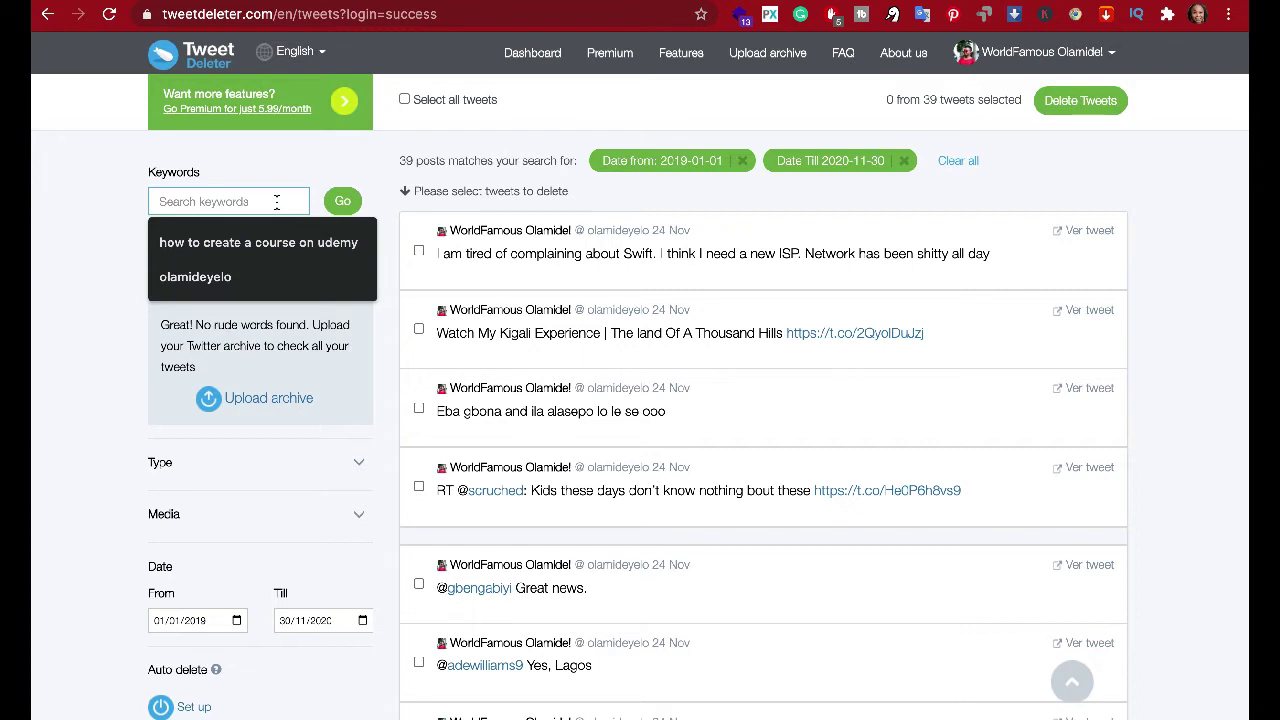
{"action": "type", "text": "Stup"}
{"action": "type", "text": "ied"}
{"action": "left_click", "coordinate": [342, 202]}
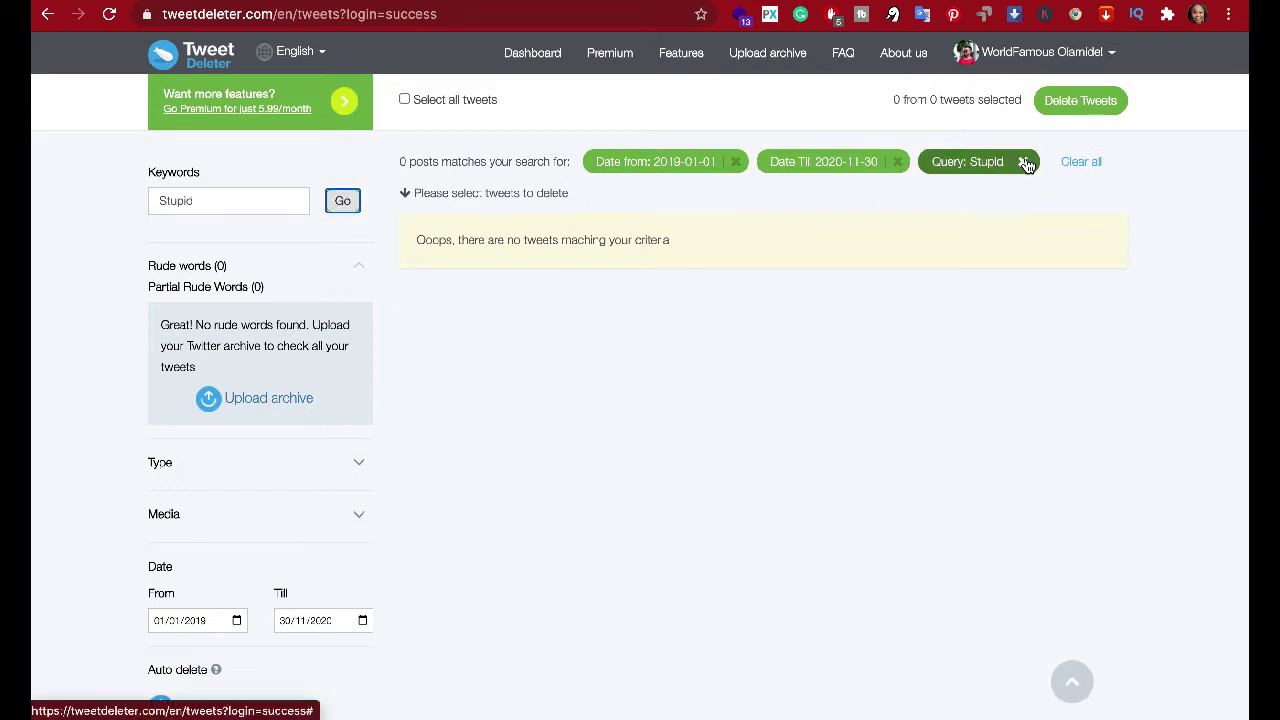
Replace the search keyword with "#BBNaija" and search the date-filtered tweets again
{"action": "left_click", "coordinate": [252, 204]}
{"action": "key", "text": "BackSpace"}
{"action": "key", "text": "BackSpace"}
{"action": "key", "text": "BackSpace"}
{"action": "key", "text": "BackSpace"}
{"action": "key", "text": "BackSpace"}
{"action": "key", "text": "BackSpace"}
{"action": "type", "text": "#BBNaija"}
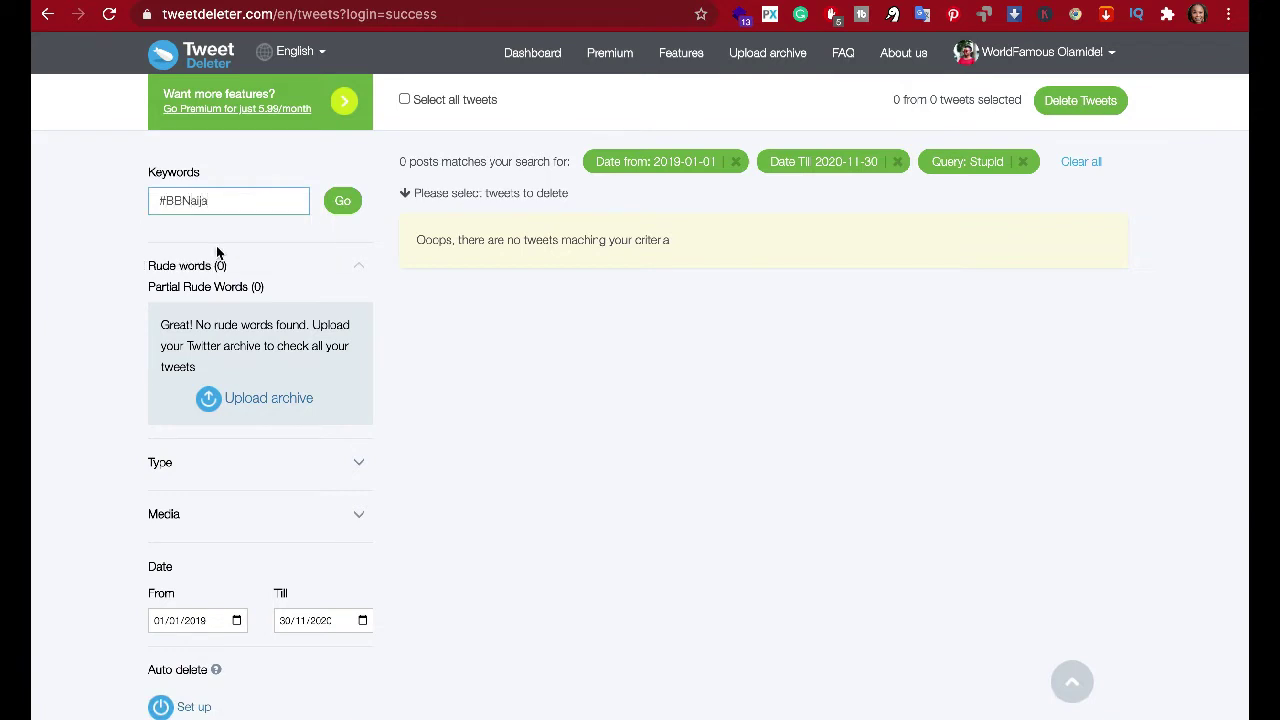
{"action": "left_click", "coordinate": [342, 203]}
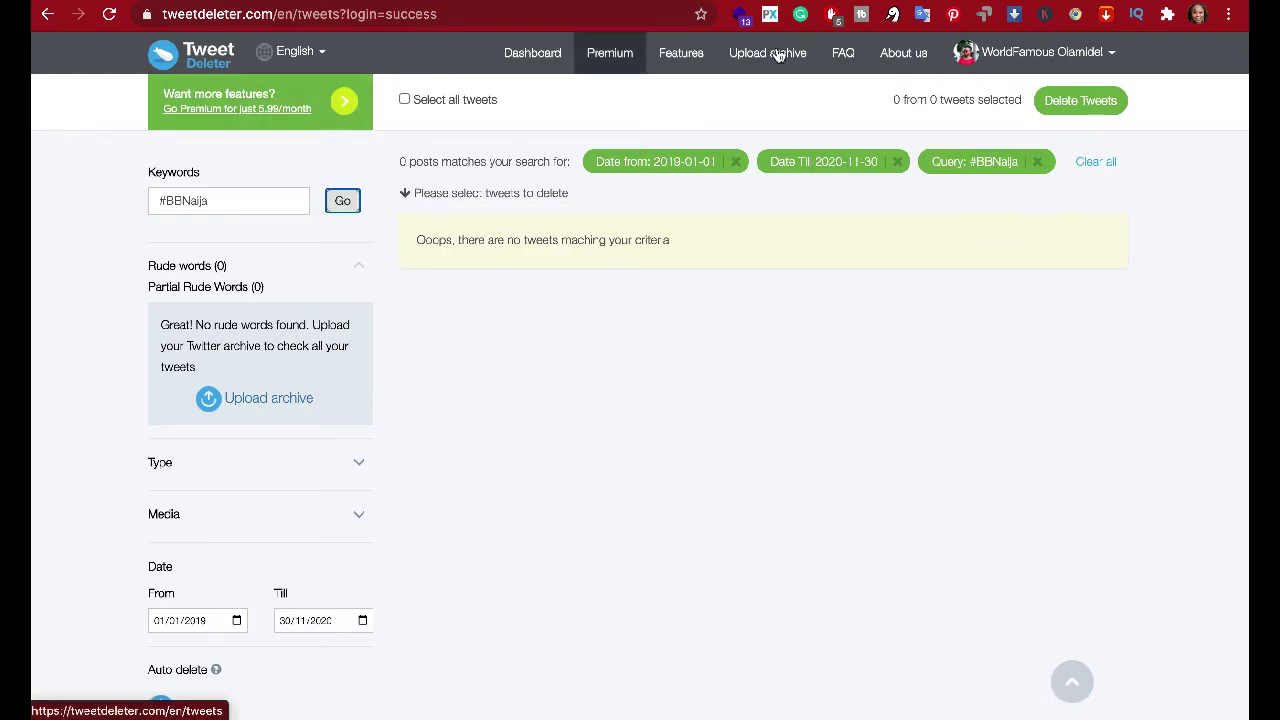
Open TweetDeleter's Premium pricing page and compare the Free, Premium and Unlimited plans
{"action": "left_click", "coordinate": [612, 64]}
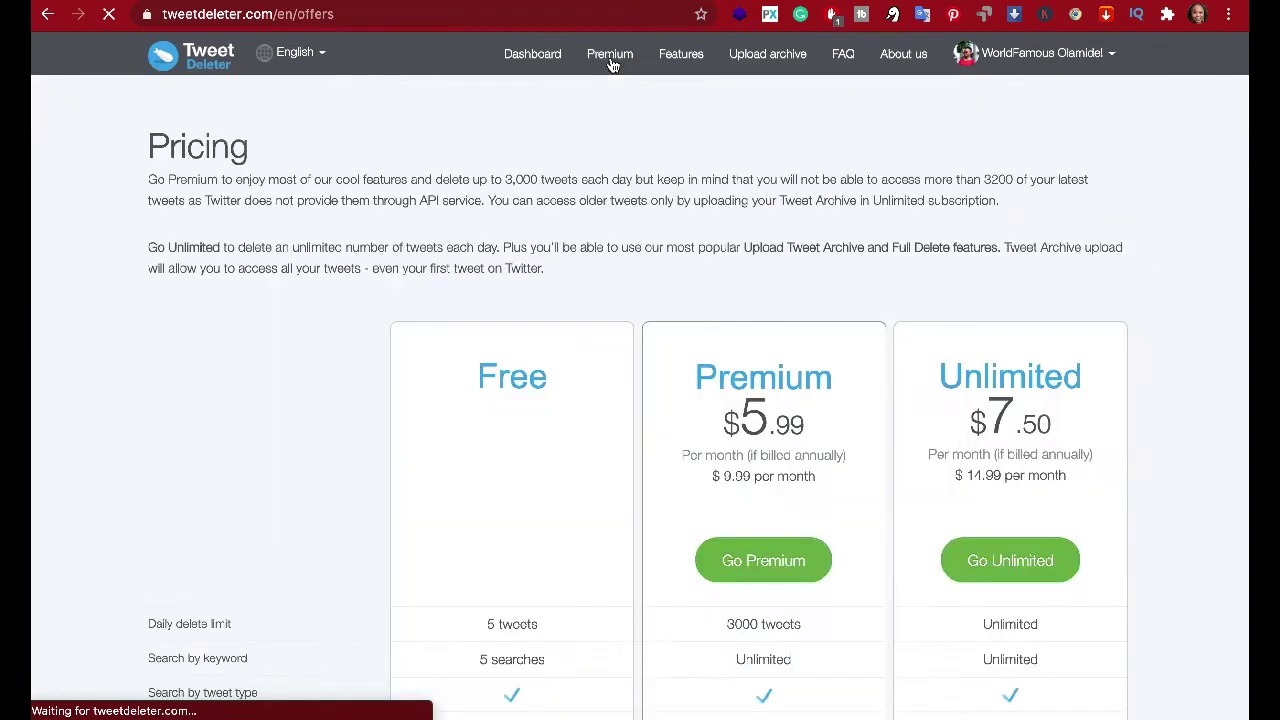
{"action": "scroll", "coordinate": [1154, 251], "scroll_direction": "down", "scroll_amount": 2}
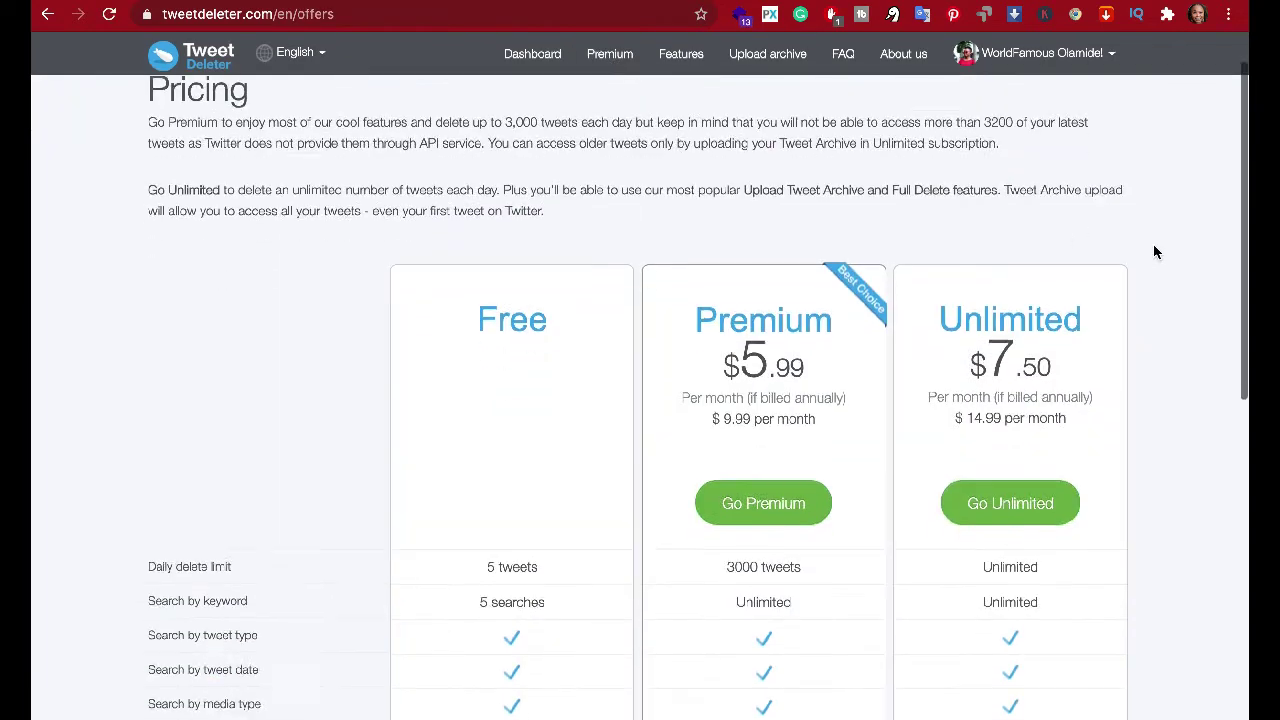
{"action": "left_click_drag", "start_coordinate": [1245, 258], "coordinate": [1240, 322]}
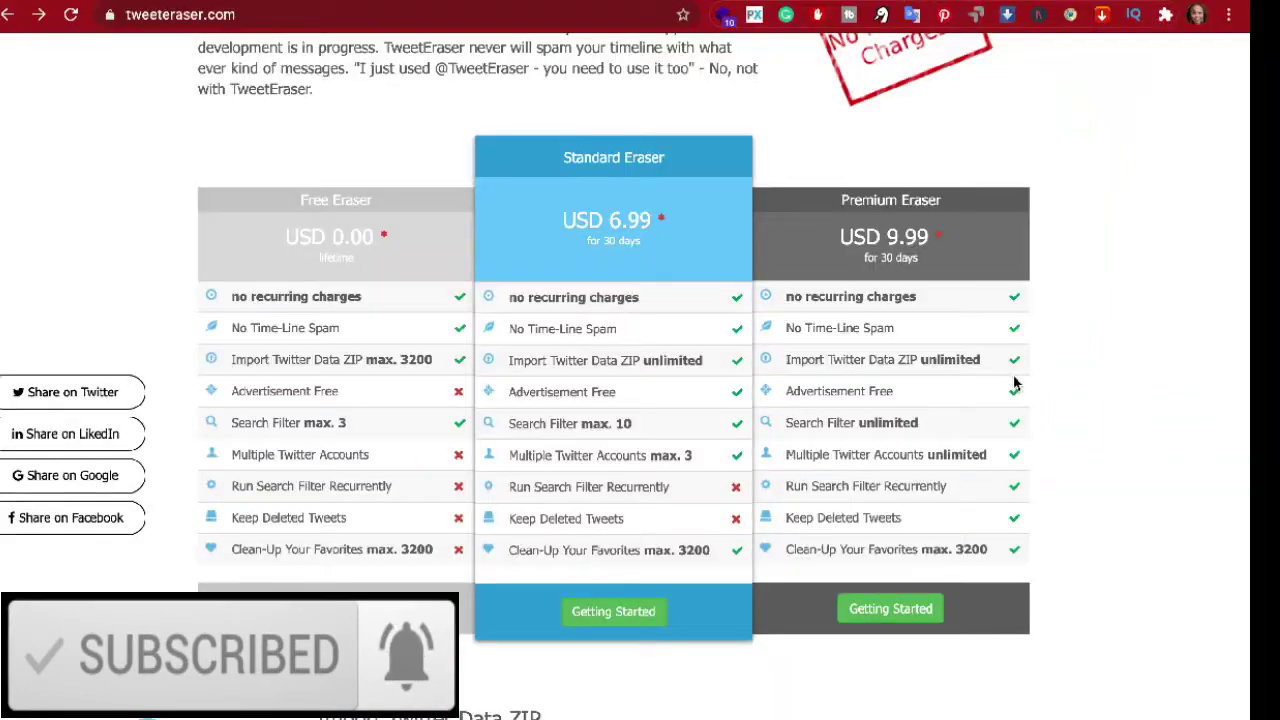
On TweetEraser, look over the plan comparison, then sign in with Twitter and authorize the Tweeteraser COM app to access the account
{"action": "scroll", "coordinate": [1013, 383], "scroll_direction": "up", "scroll_amount": 2}
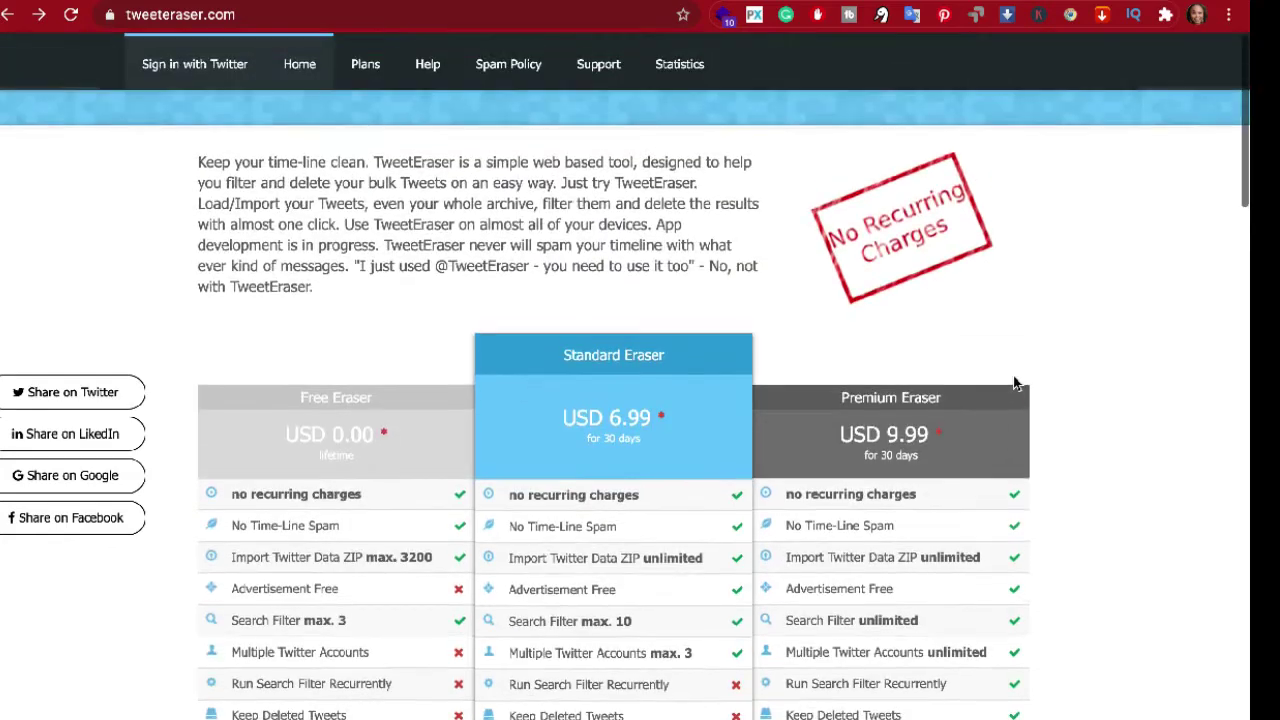
{"action": "scroll", "coordinate": [1013, 383], "scroll_direction": "down", "scroll_amount": 2}
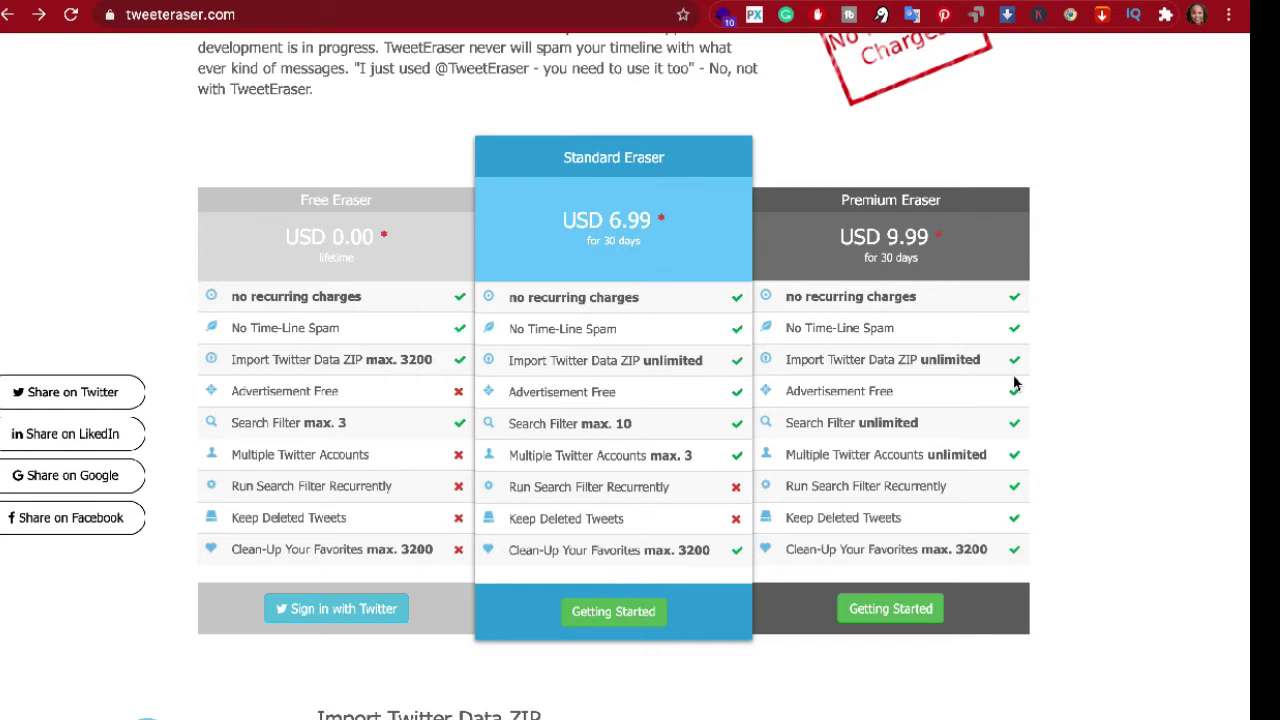
{"action": "scroll", "coordinate": [1013, 383], "scroll_direction": "up", "scroll_amount": 3}
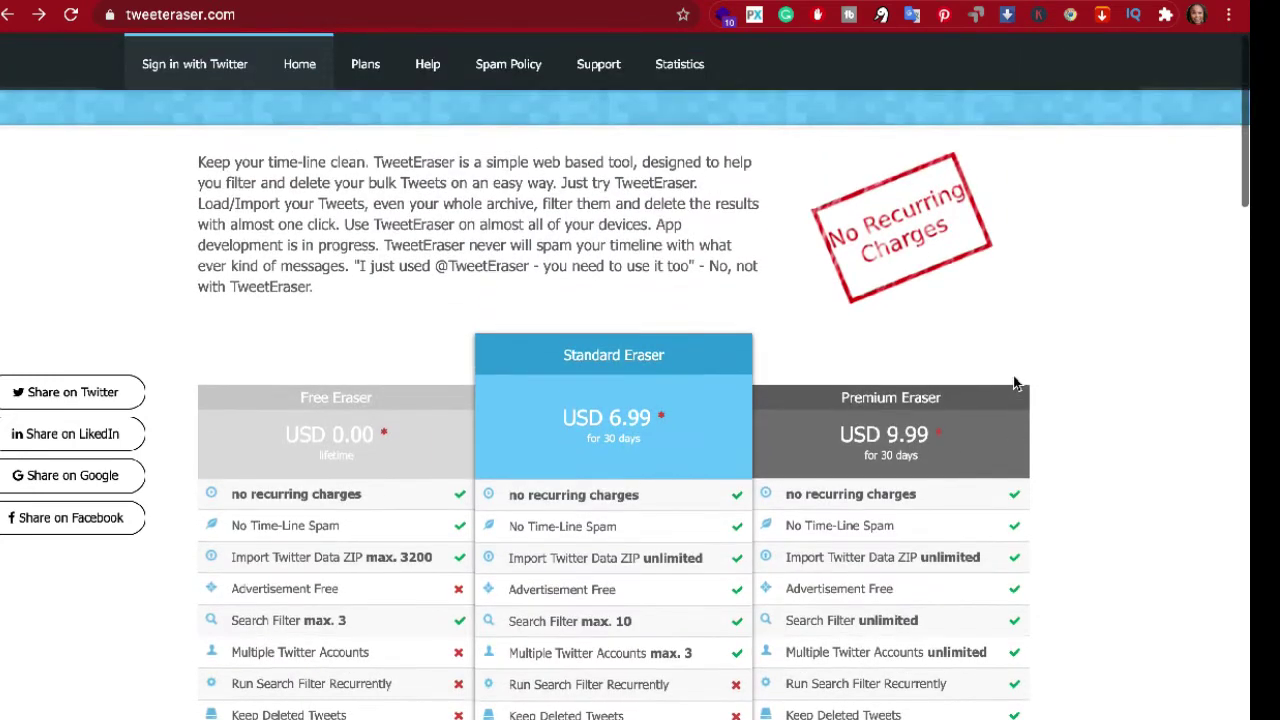
{"action": "left_click", "coordinate": [209, 64]}
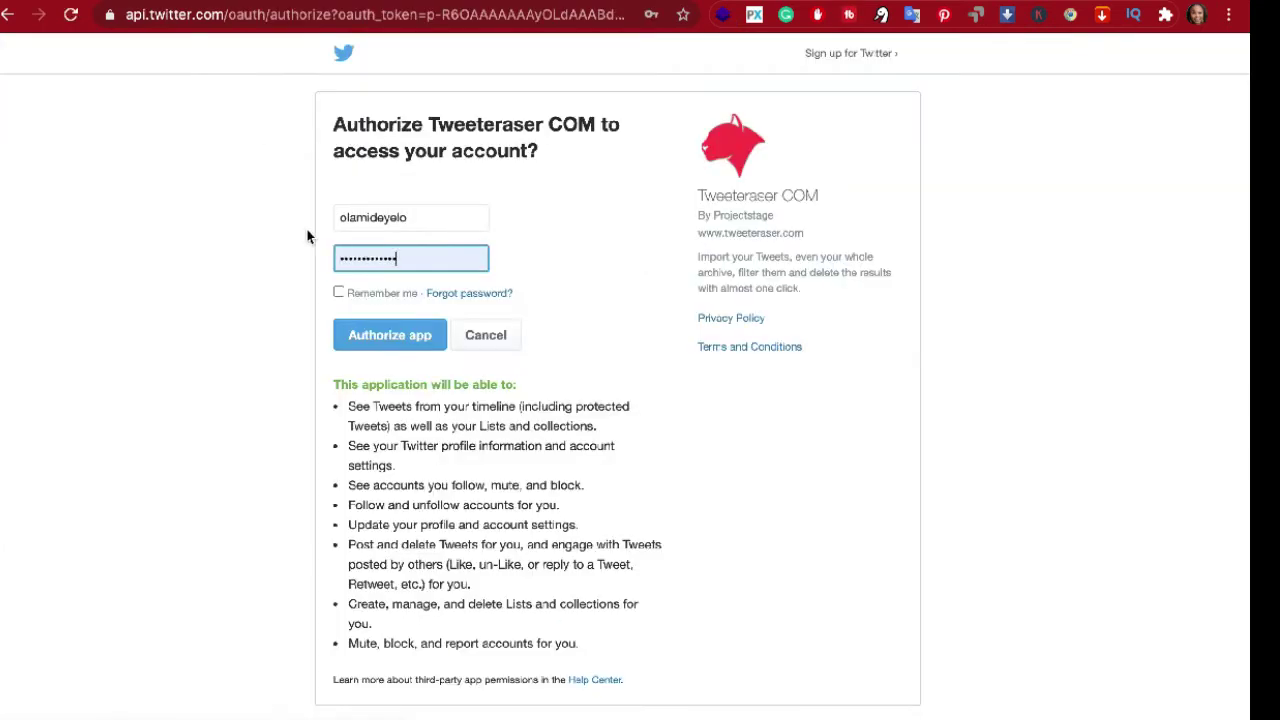
{"action": "left_click", "coordinate": [390, 338]}
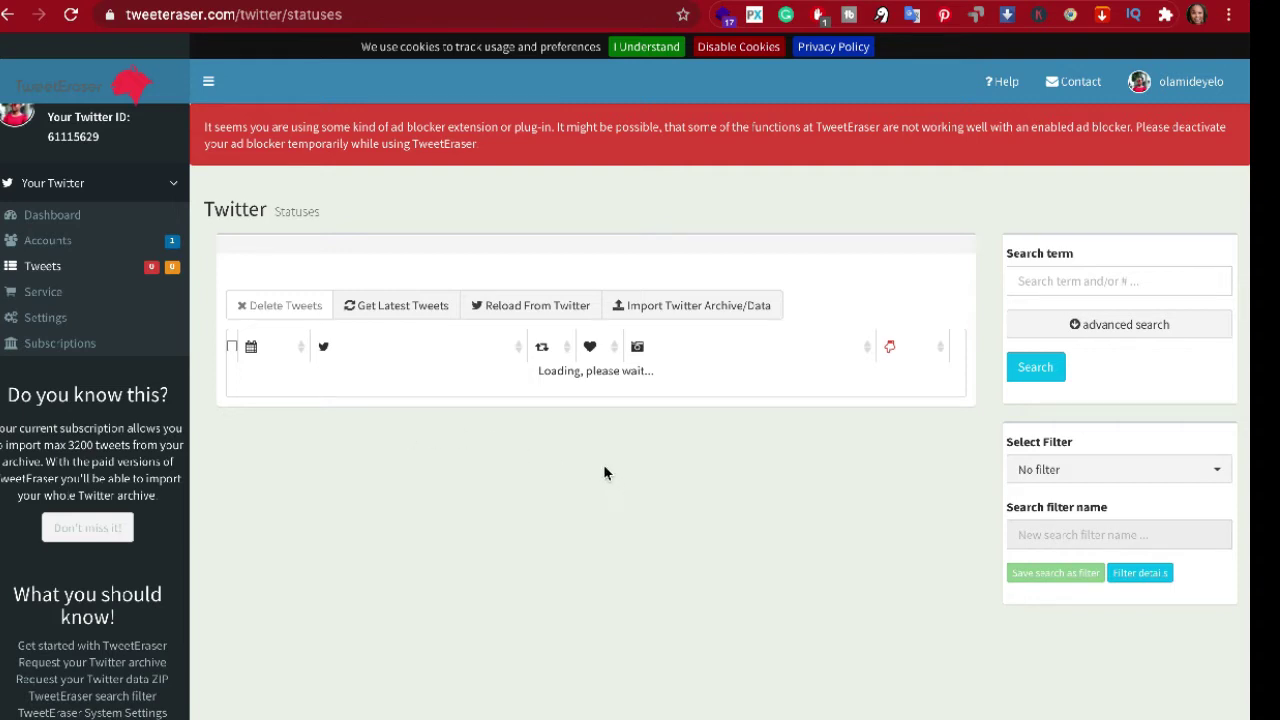
Browse the loaded tweets in TweetEraser and move on to page 3 of the list
{"action": "scroll", "coordinate": [604, 472], "scroll_direction": "down", "scroll_amount": 1}
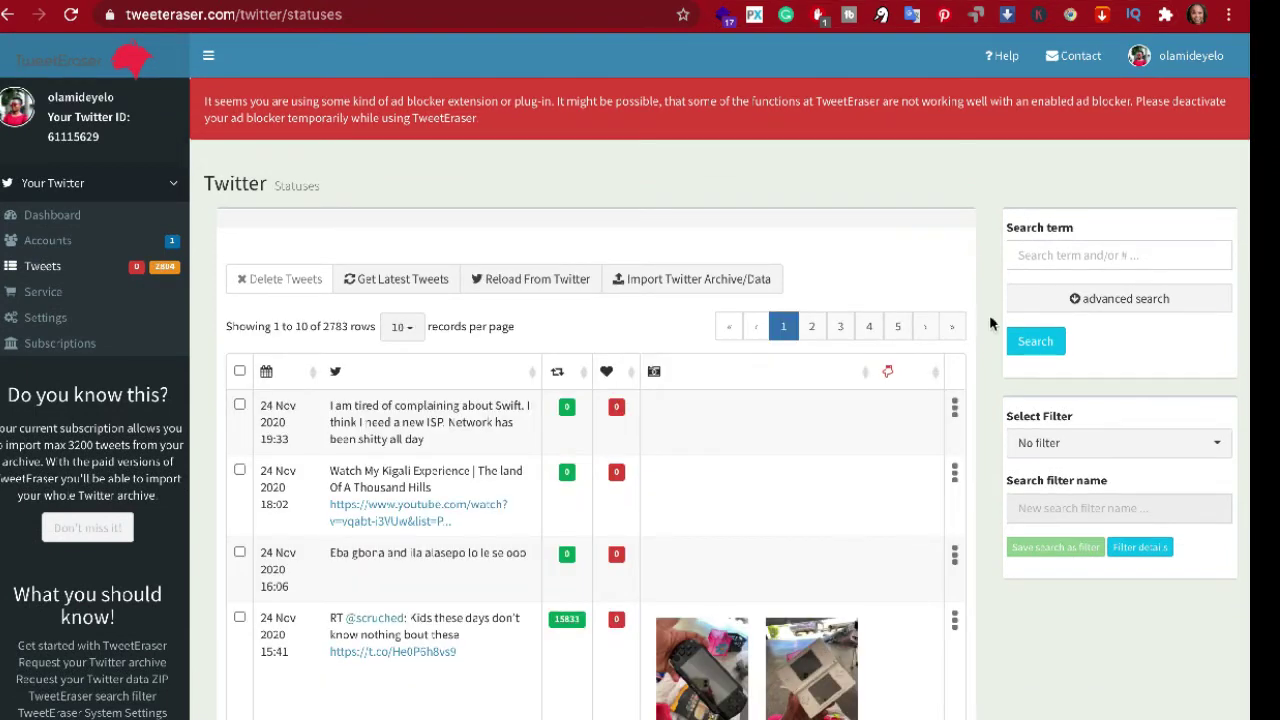
{"action": "scroll", "coordinate": [991, 322], "scroll_direction": "down", "scroll_amount": 2}
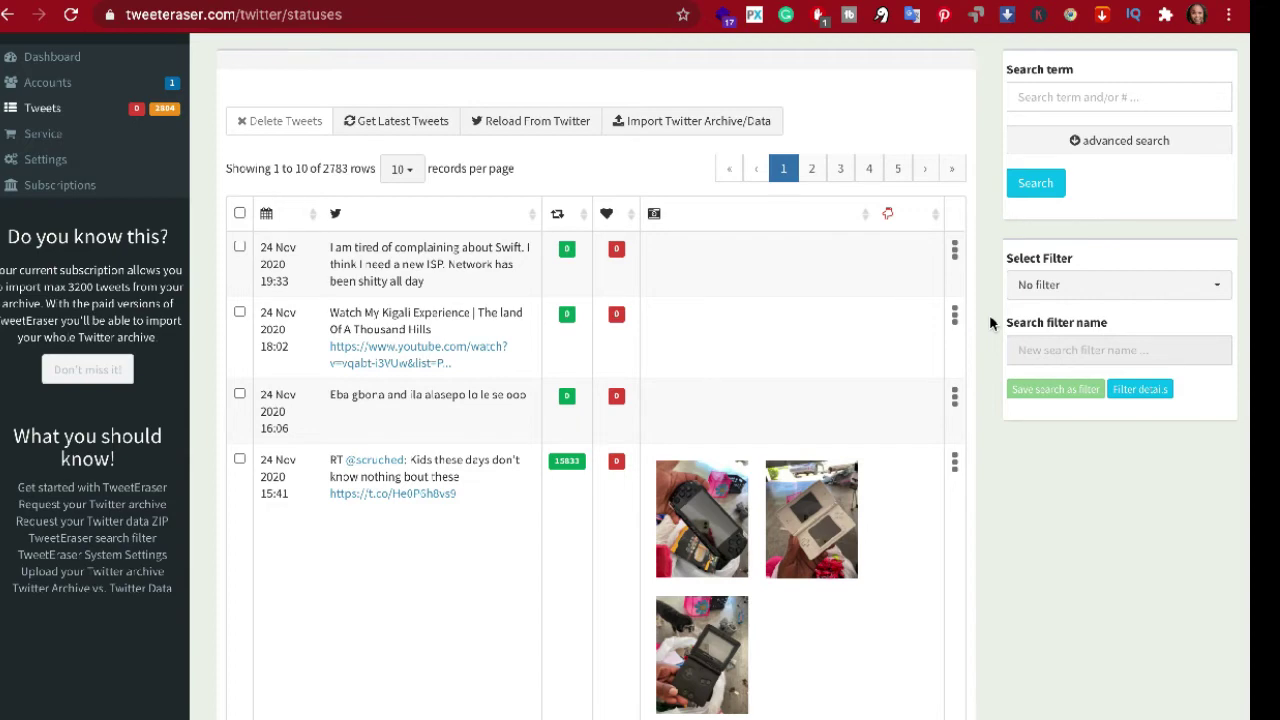
{"action": "scroll", "coordinate": [989, 314], "scroll_direction": "down", "scroll_amount": 1}
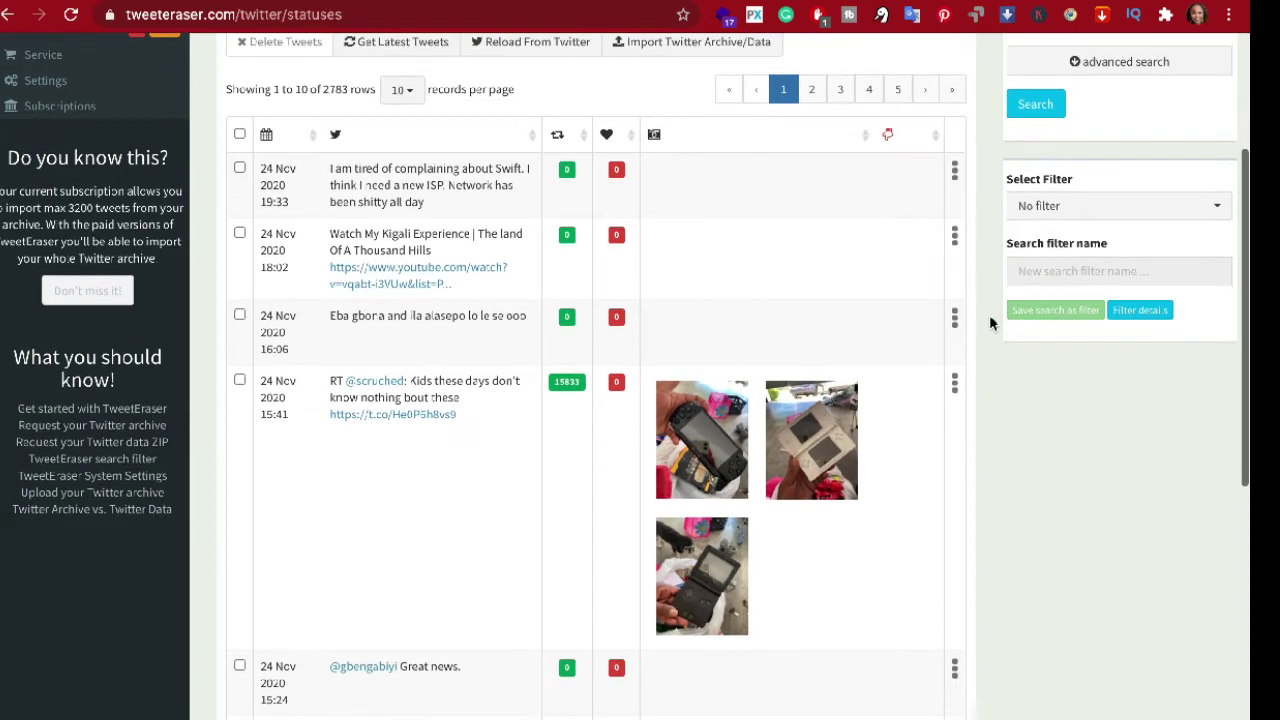
{"action": "scroll", "coordinate": [1240, 337], "scroll_direction": "down", "scroll_amount": 10}
{"action": "left_click", "coordinate": [811, 631]}
{"action": "left_click", "coordinate": [841, 635]}
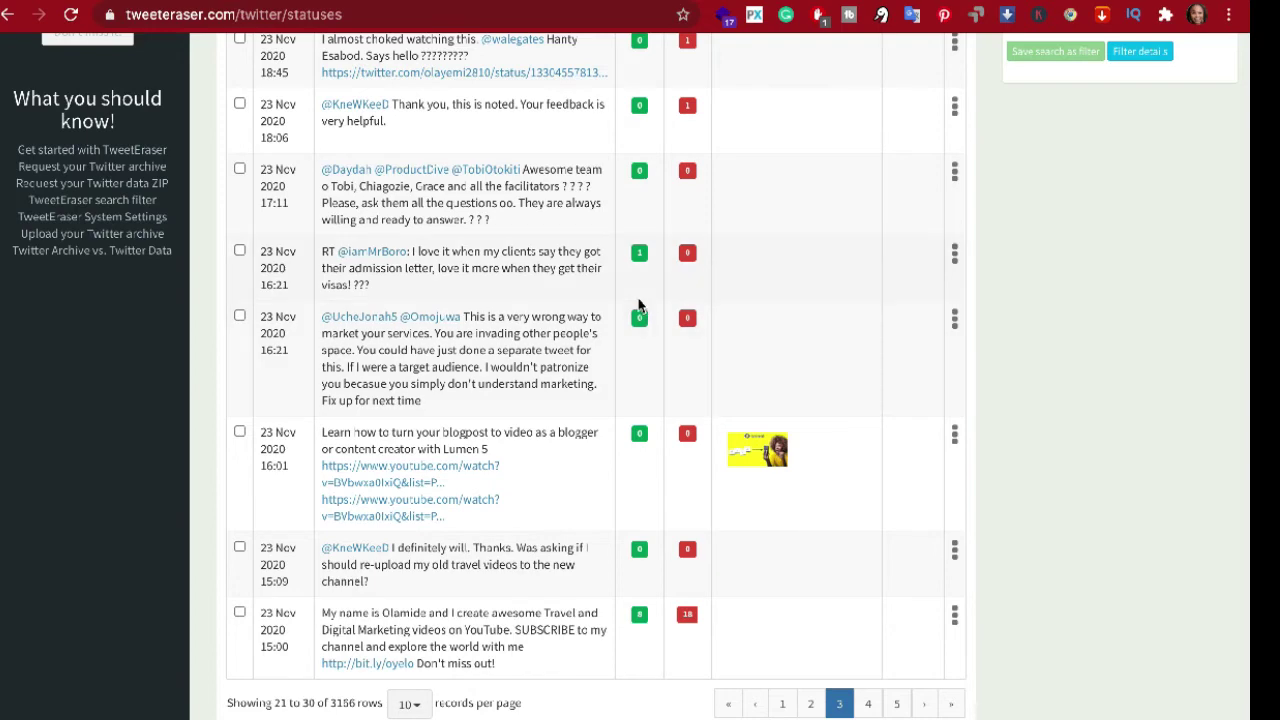
Select the "RATED 18+" tweet from 23 Nov 2020, 18:46, and delete it using the selected-tweets-only option
{"action": "scroll", "coordinate": [638, 305], "scroll_direction": "up", "scroll_amount": 2}
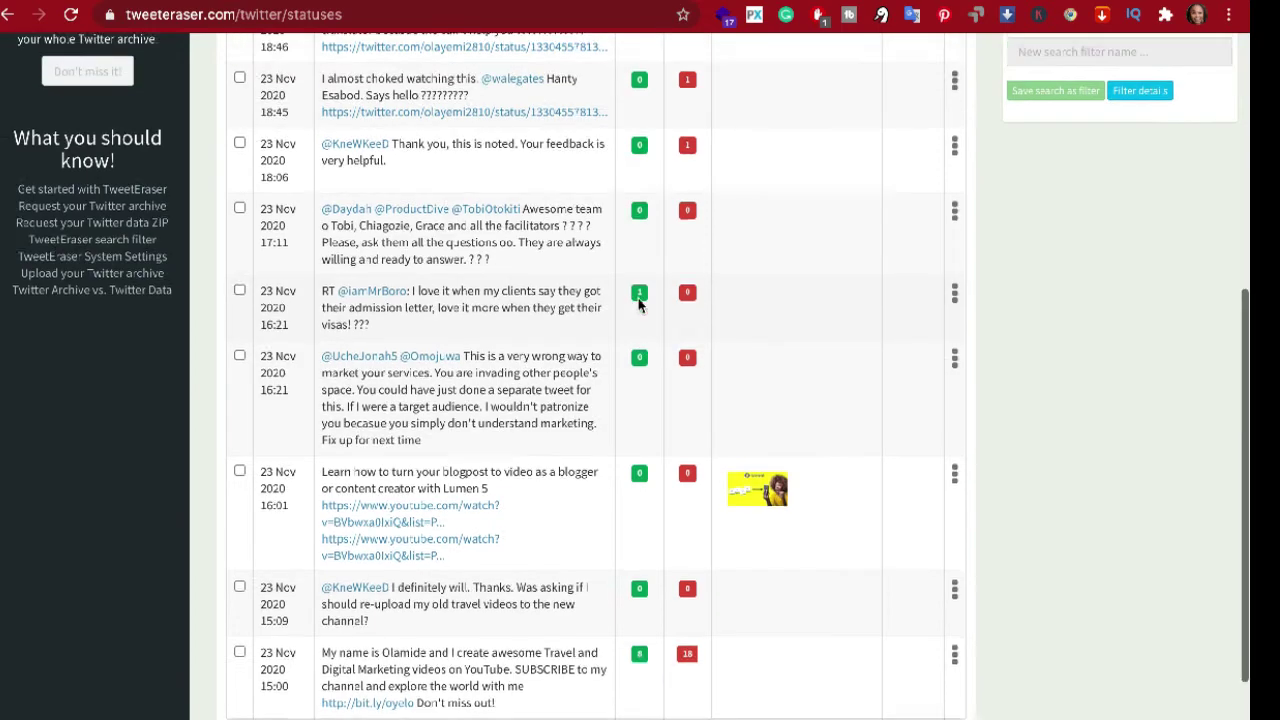
{"action": "scroll", "coordinate": [638, 305], "scroll_direction": "up", "scroll_amount": 1}
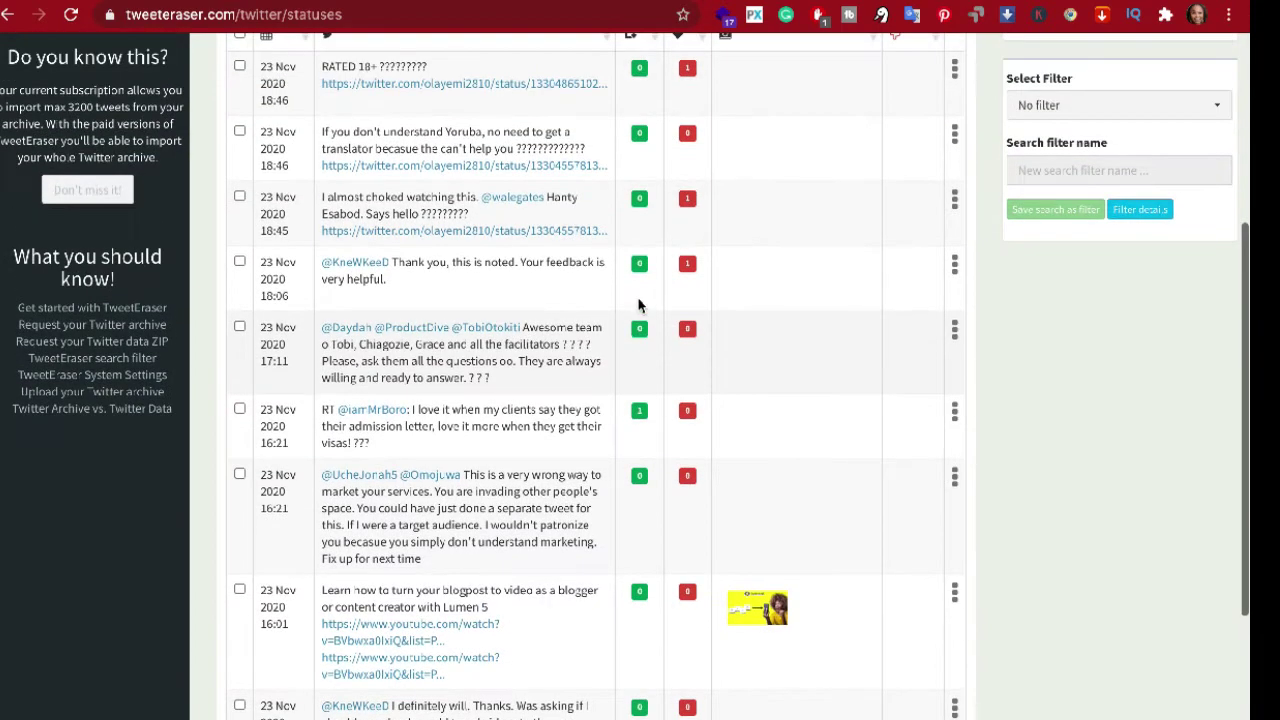
{"action": "scroll", "coordinate": [638, 305], "scroll_direction": "up", "scroll_amount": 1}
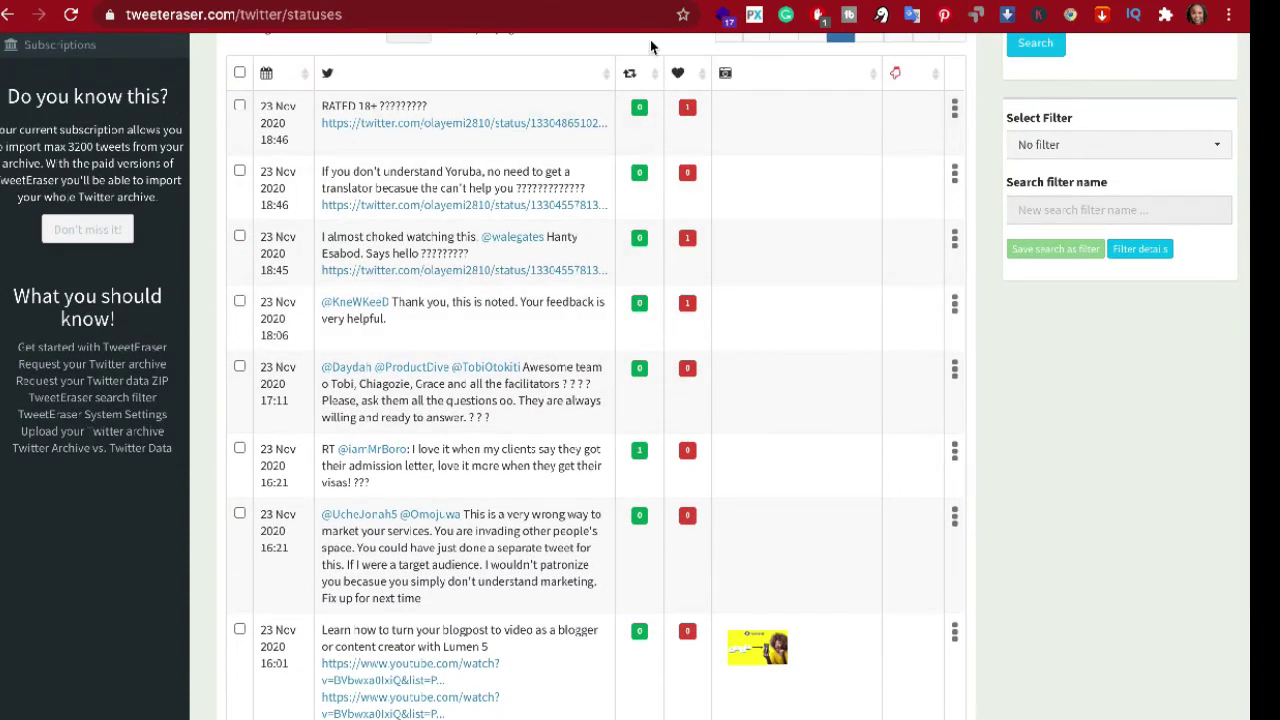
{"action": "left_click", "coordinate": [239, 106]}
{"action": "left_click", "coordinate": [955, 119]}
{"action": "left_click", "coordinate": [990, 152]}
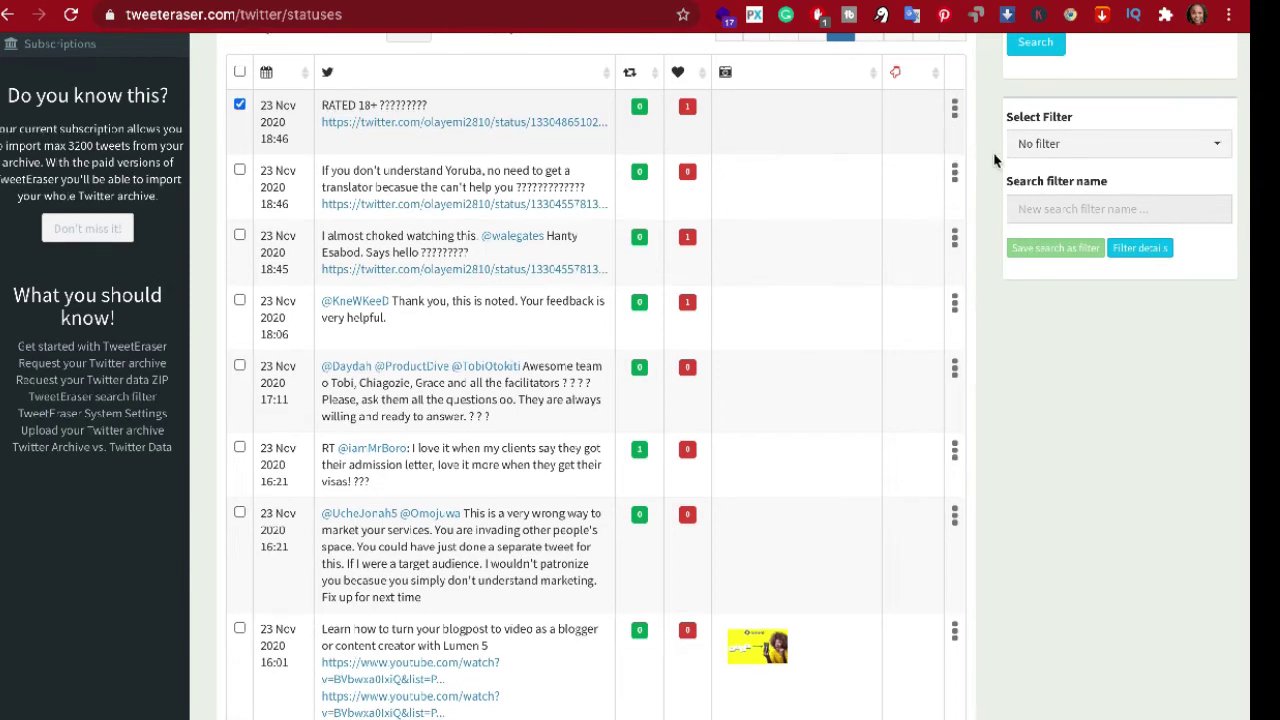
{"action": "scroll", "coordinate": [993, 152], "scroll_direction": "up", "scroll_amount": 3}
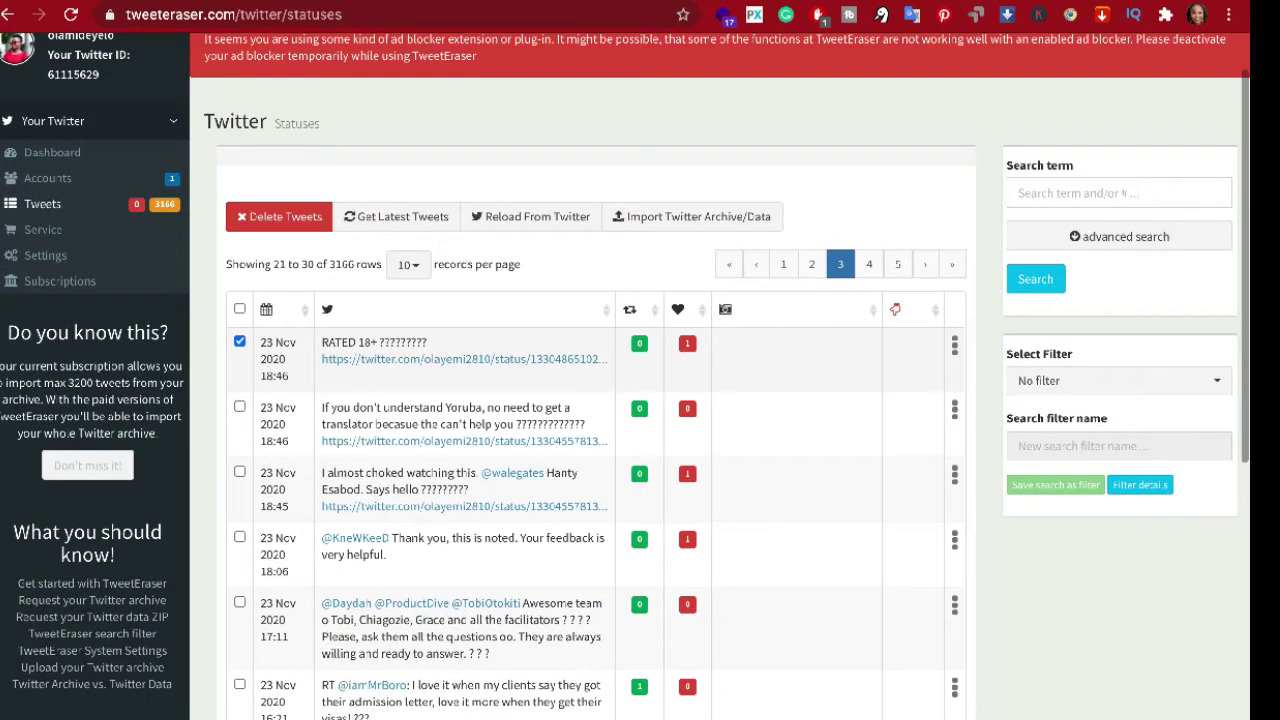
{"action": "left_click", "coordinate": [279, 218]}
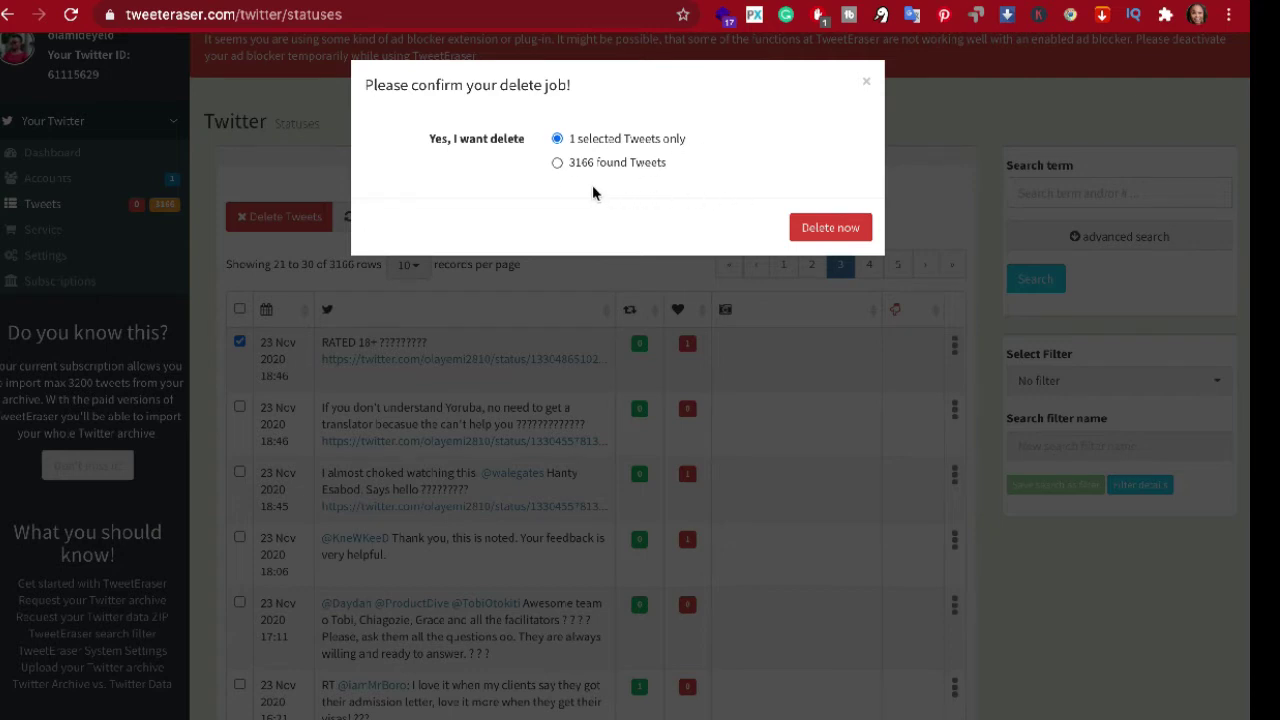
{"action": "left_click", "coordinate": [557, 164]}
{"action": "left_click", "coordinate": [557, 139]}
{"action": "left_click", "coordinate": [826, 229]}
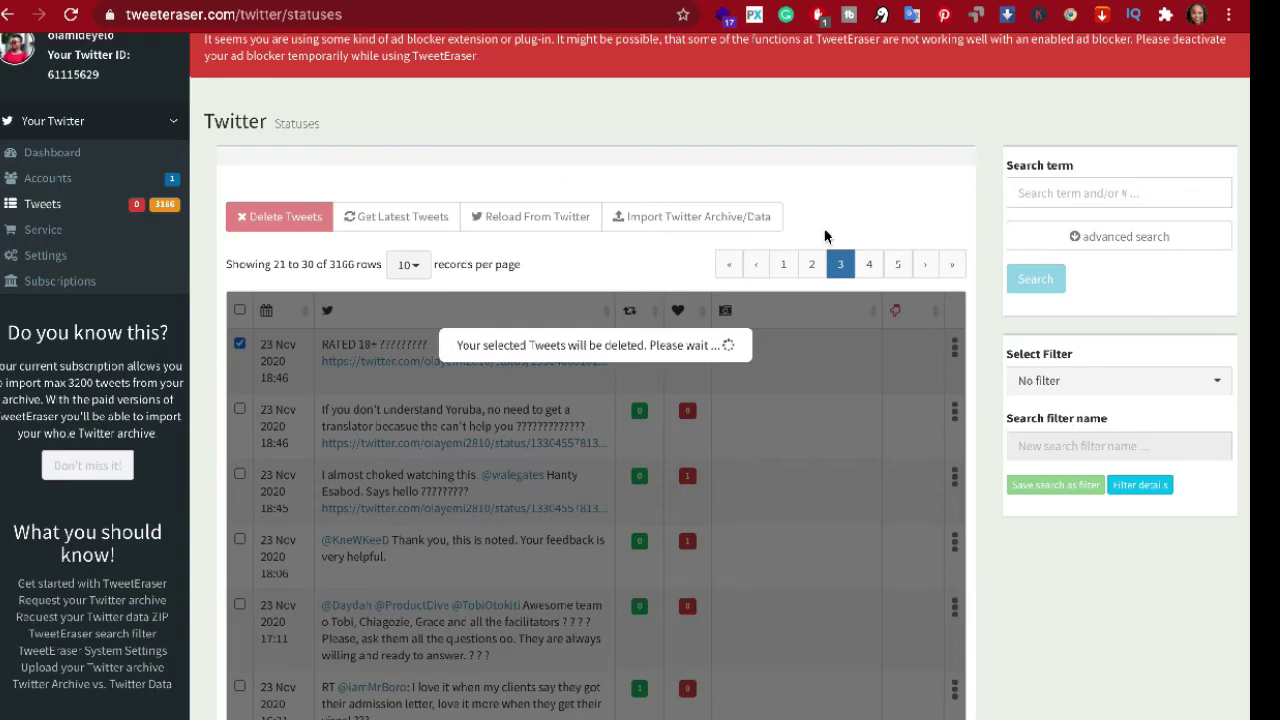